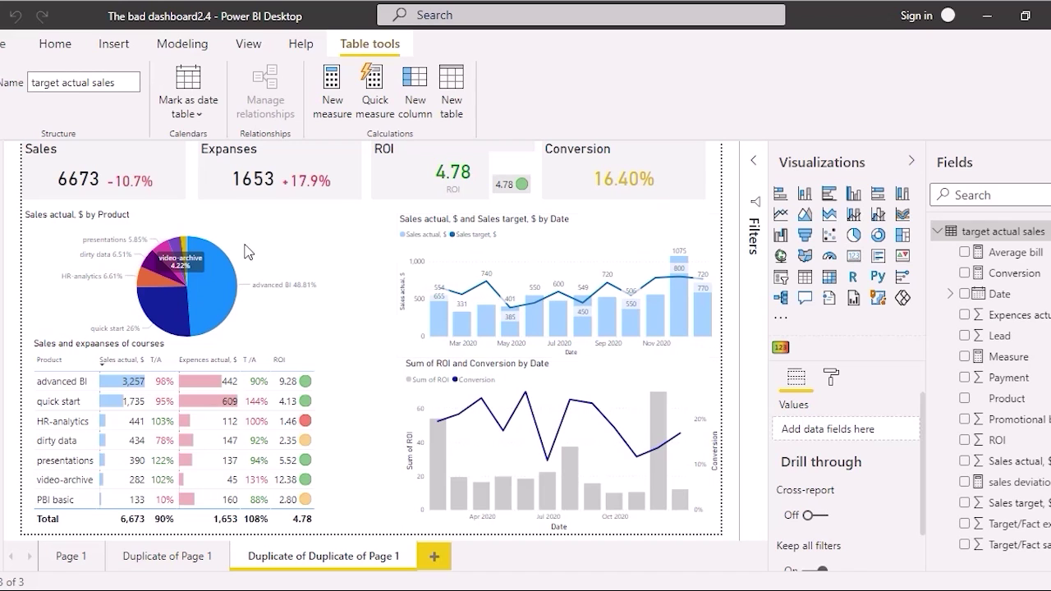
Copy the Sales, Expanses, ROI and Conversion cards from the dashboard and paste them onto a new report page.
{"action": "left_click", "coordinate": [139, 168]}
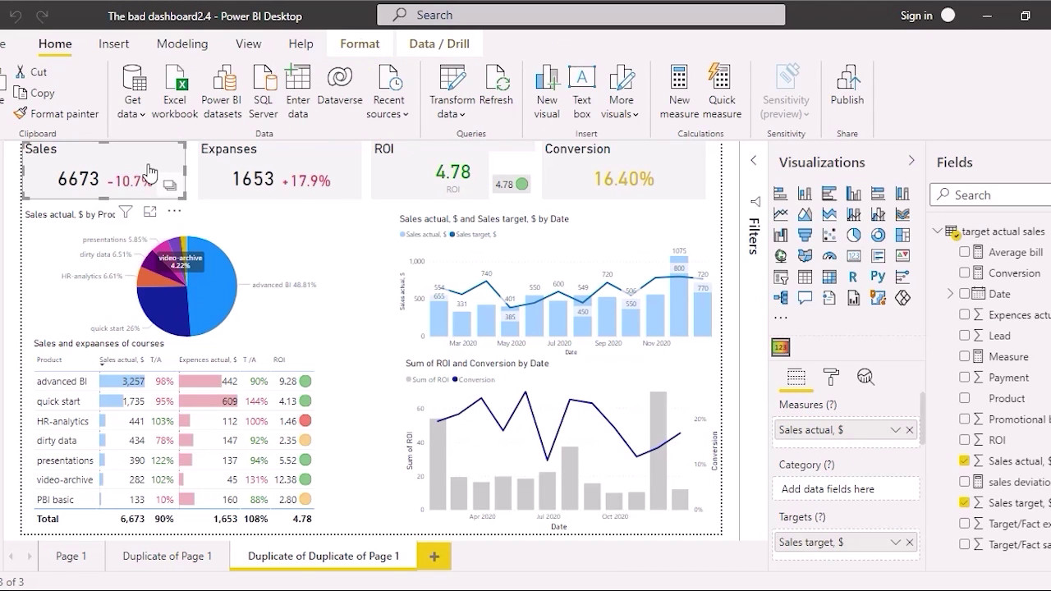
{"action": "left_click", "coordinate": [292, 155], "text": "ctrl"}
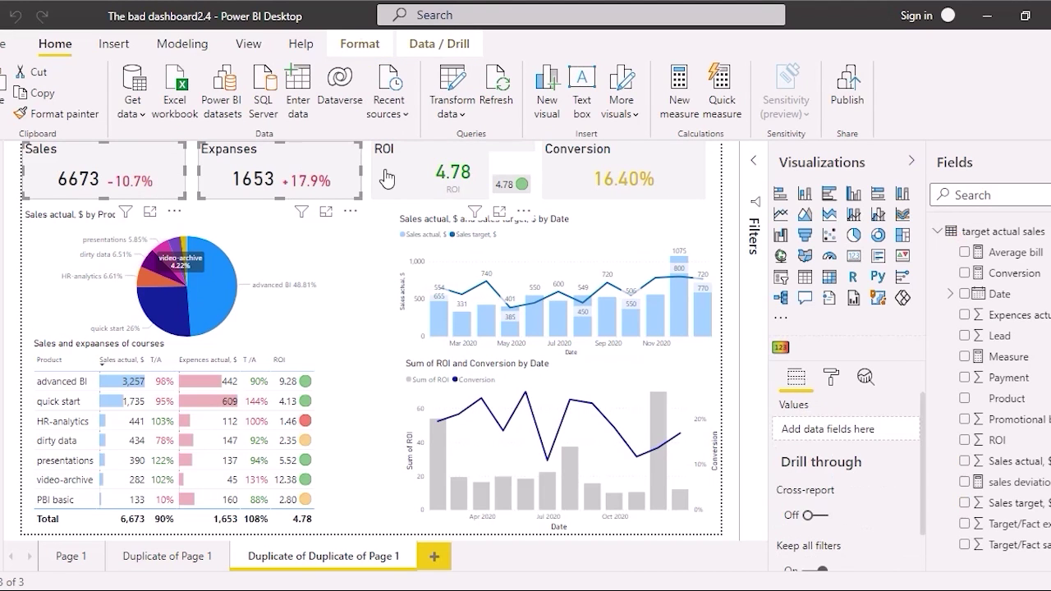
{"action": "left_click", "coordinate": [394, 183], "text": "ctrl"}
{"action": "left_click", "coordinate": [560, 180], "text": "ctrl"}
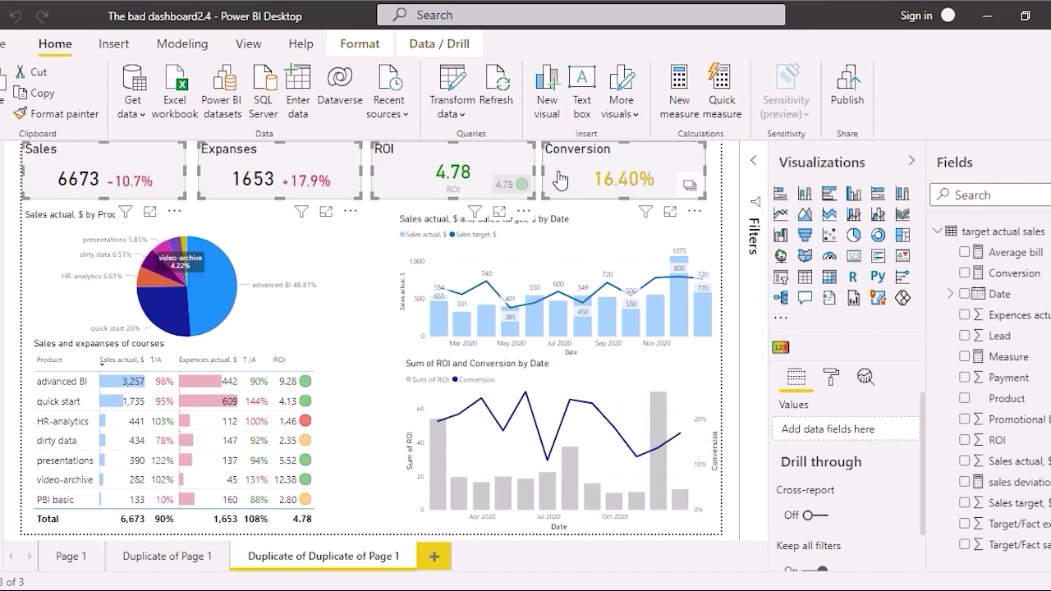
{"action": "left_click", "coordinate": [433, 558]}
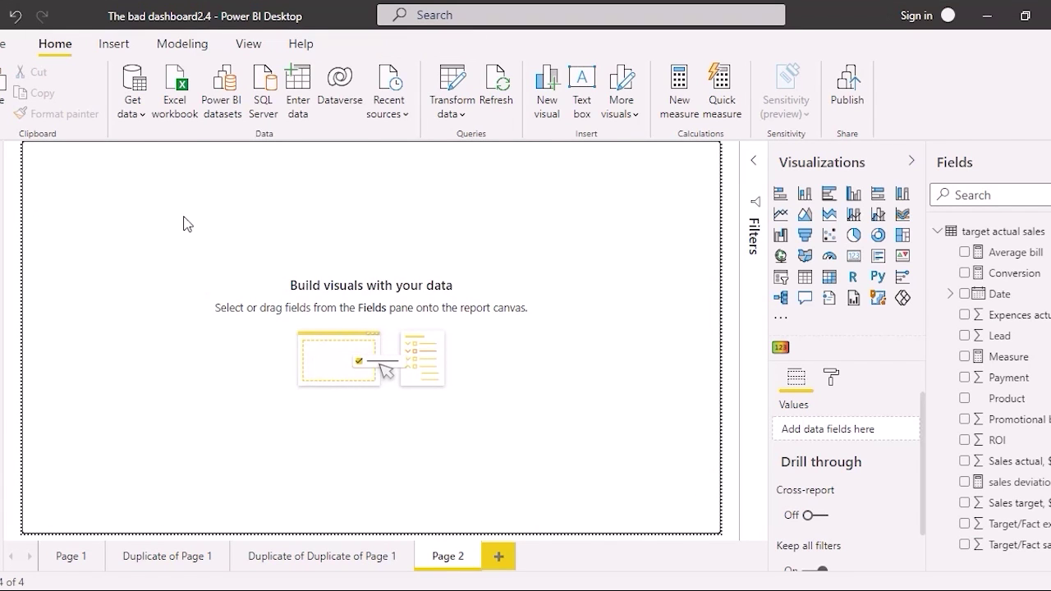
{"action": "key", "text": "ctrl+v"}
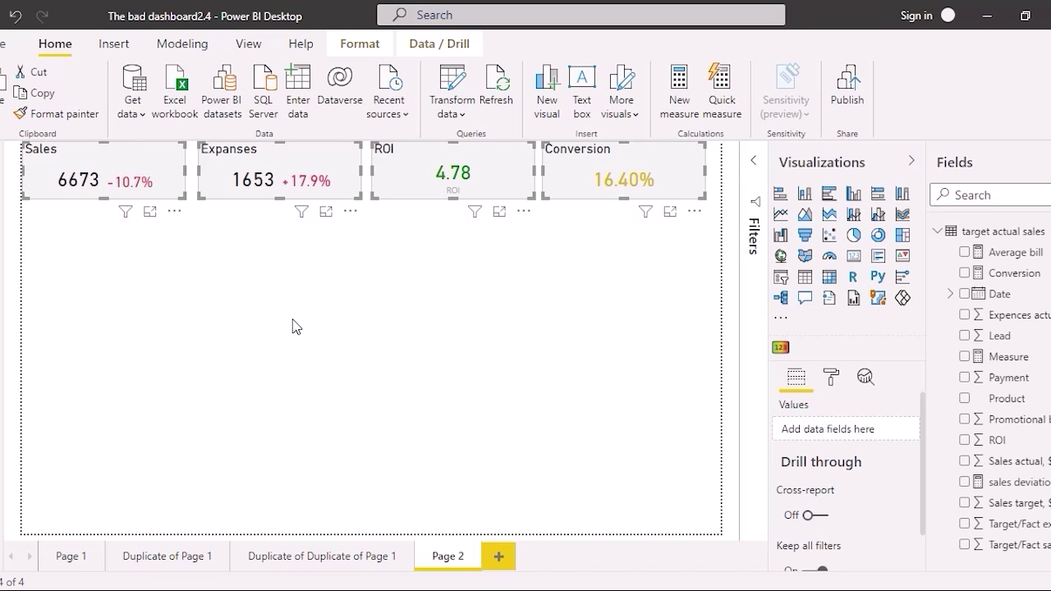
{"action": "left_click", "coordinate": [389, 327]}
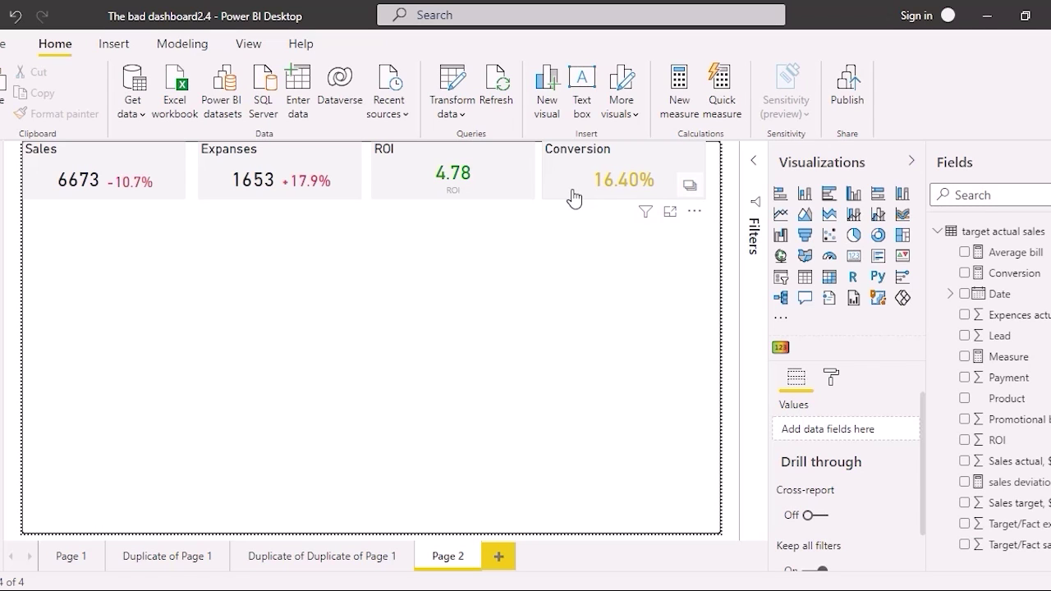
Start a new measure named Conversion with the formula SUM('target actual sales'[Payment]).
{"action": "left_click", "coordinate": [668, 95]}
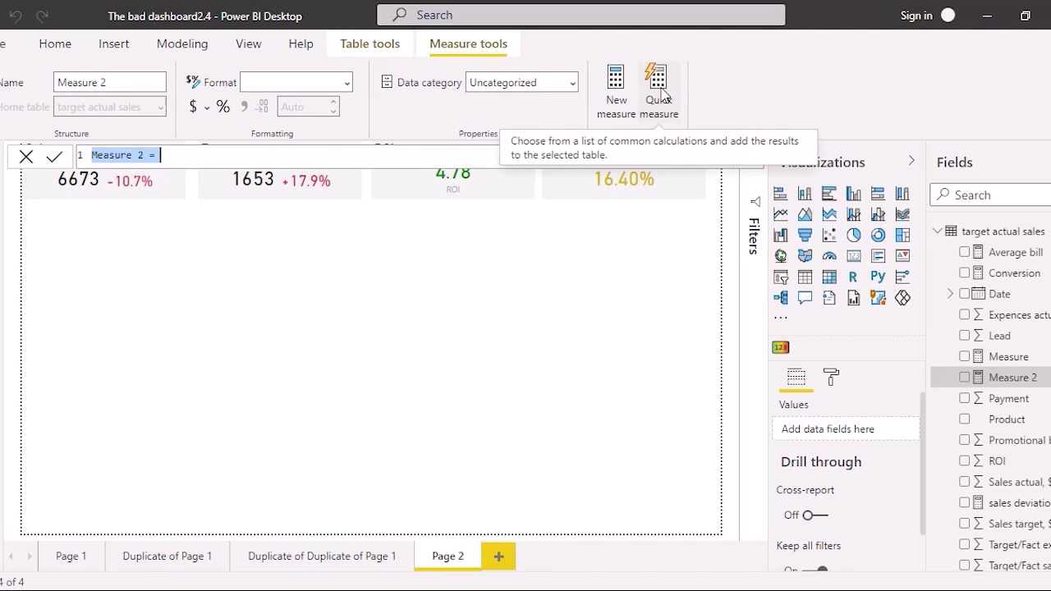
{"action": "type", "text": "Conversion"}
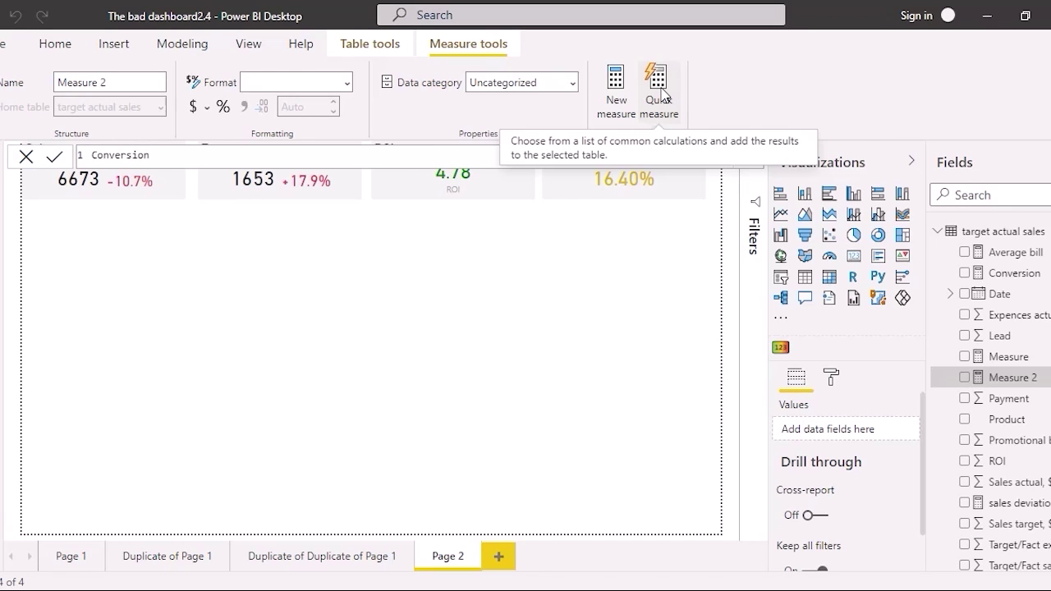
{"action": "type", "text": " = SUM"}
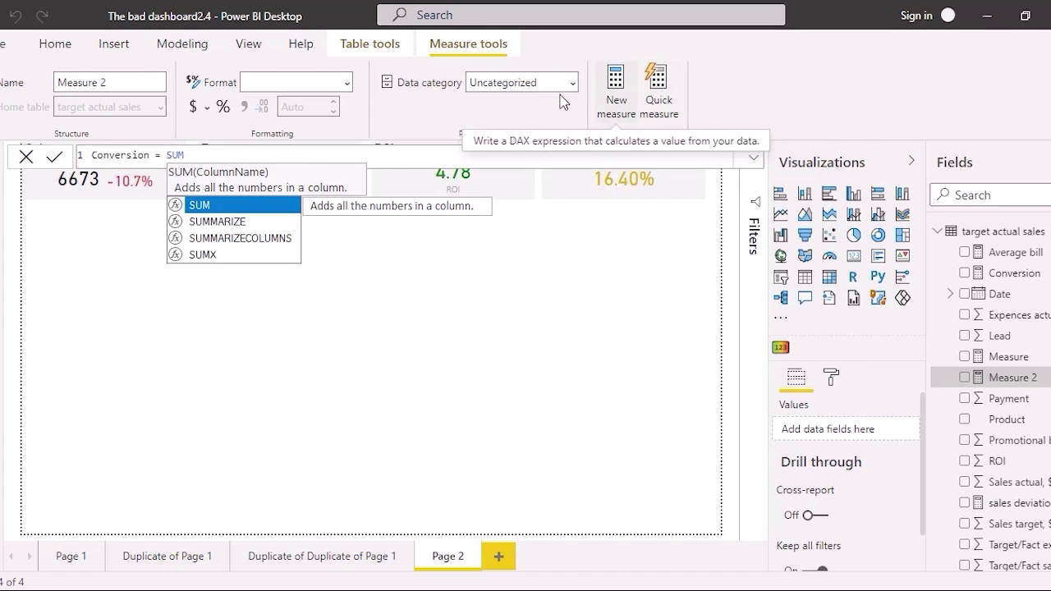
{"action": "left_click", "coordinate": [209, 204]}
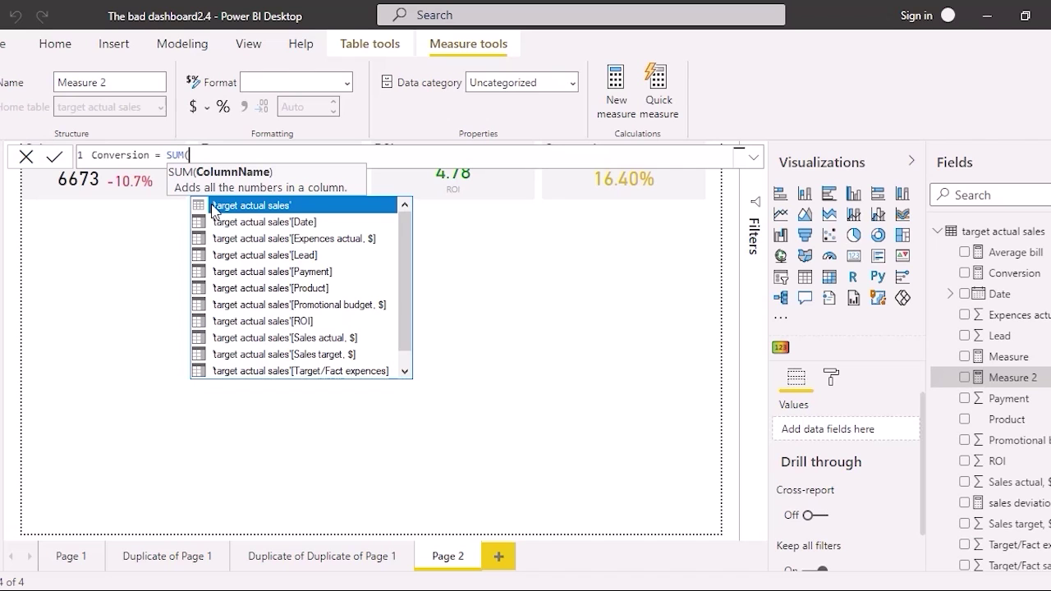
{"action": "left_click", "coordinate": [317, 273]}
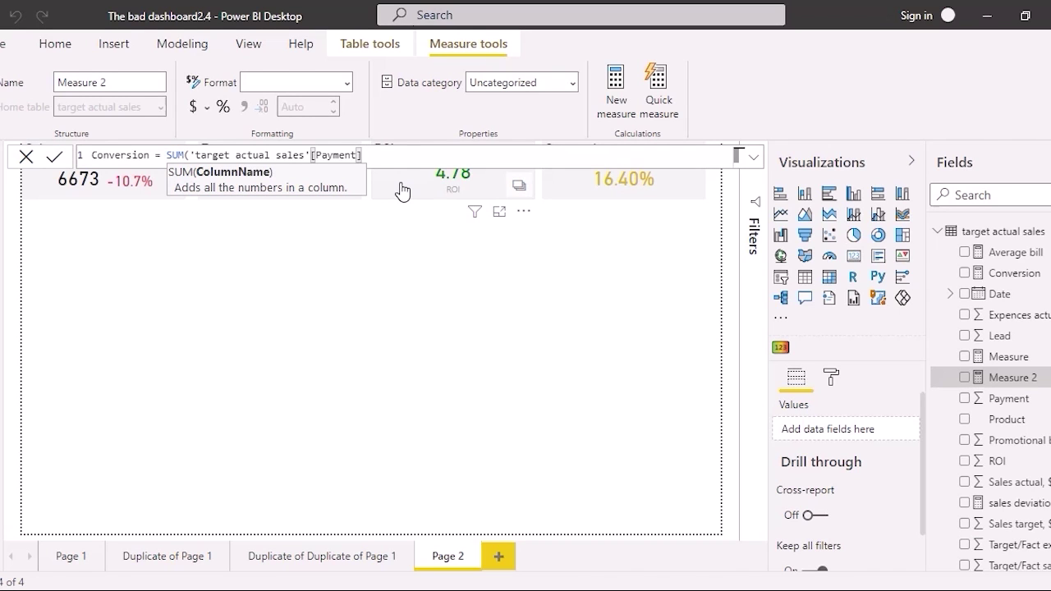
{"action": "type", "text": ")"}
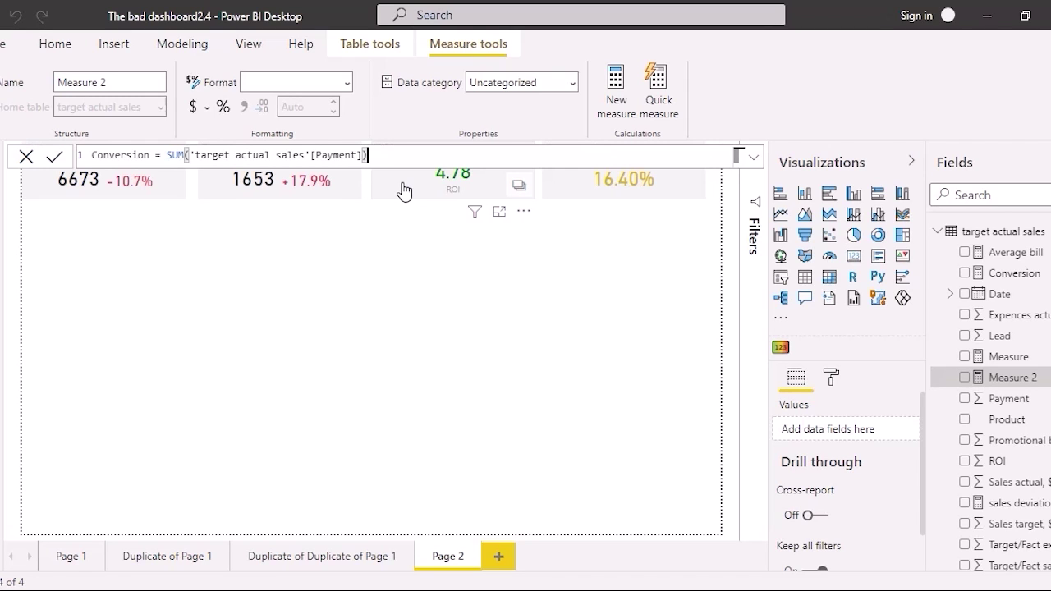
Divide the Payment sum by SUM('target actual sales'[Lead]) and try to commit the Conversion measure.
{"action": "type", "text": "/SUM"}
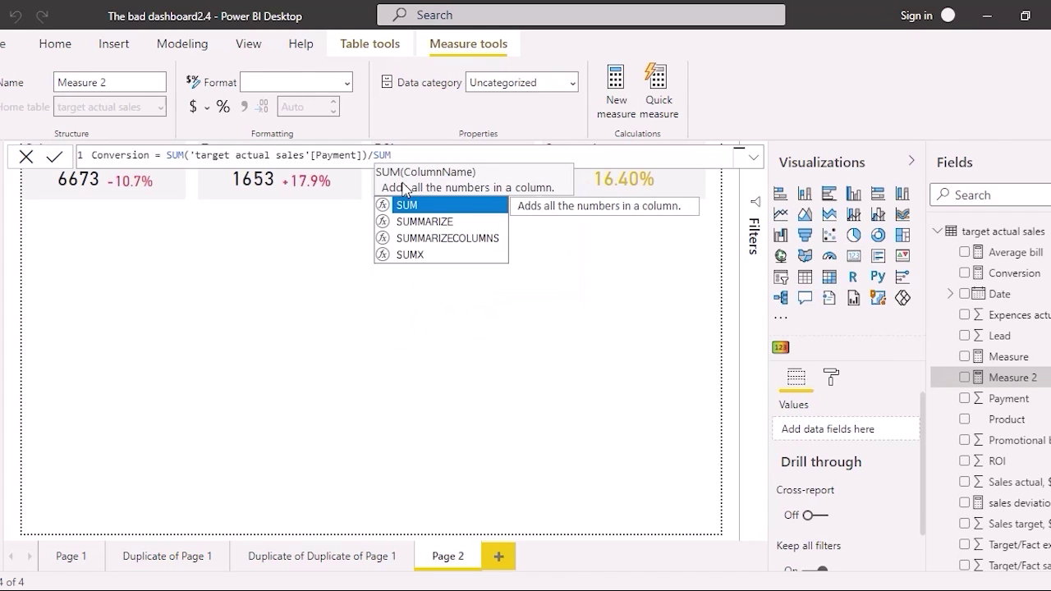
{"action": "type", "text": "("}
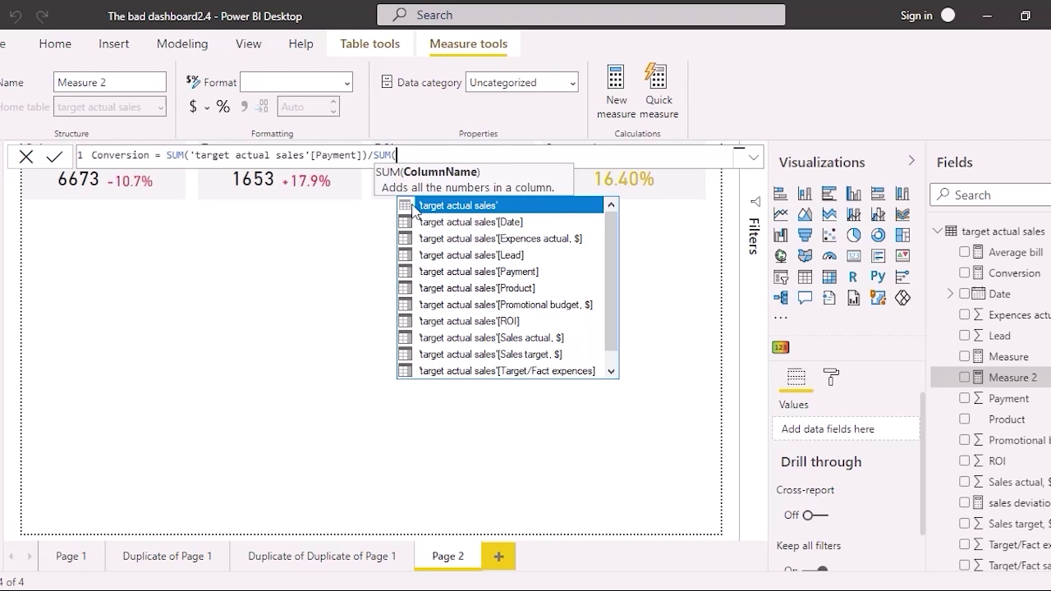
{"action": "left_click", "coordinate": [512, 256]}
{"action": "left_click", "coordinate": [513, 257]}
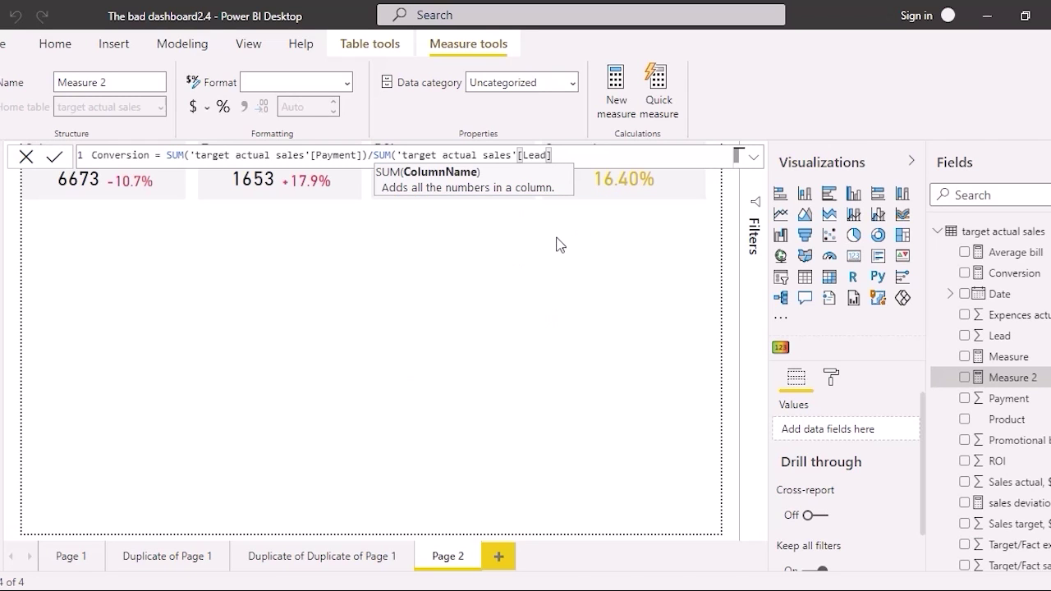
{"action": "type", "text": ")"}
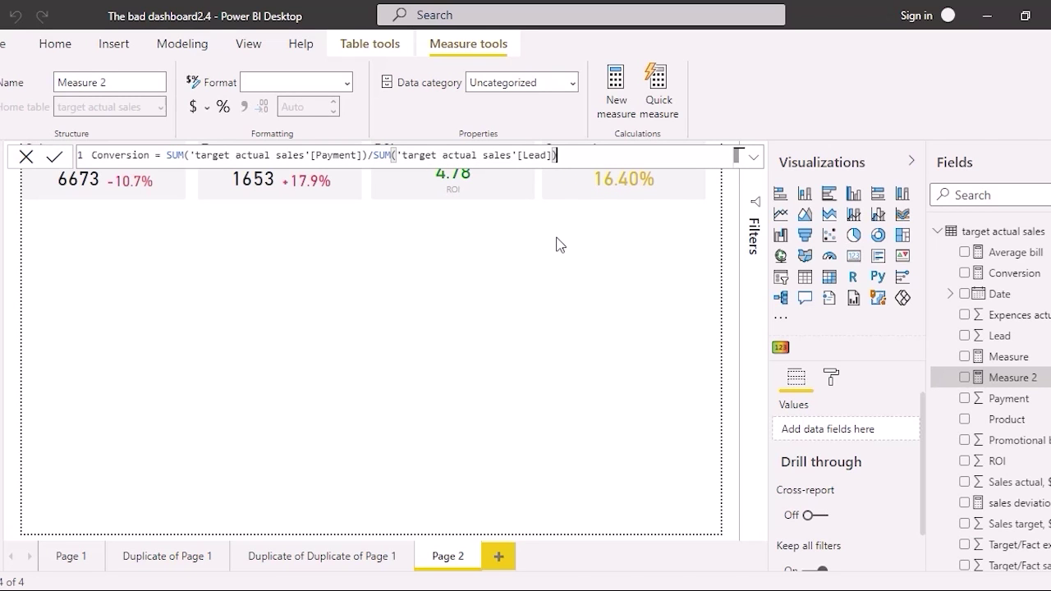
{"action": "key", "text": "Return"}
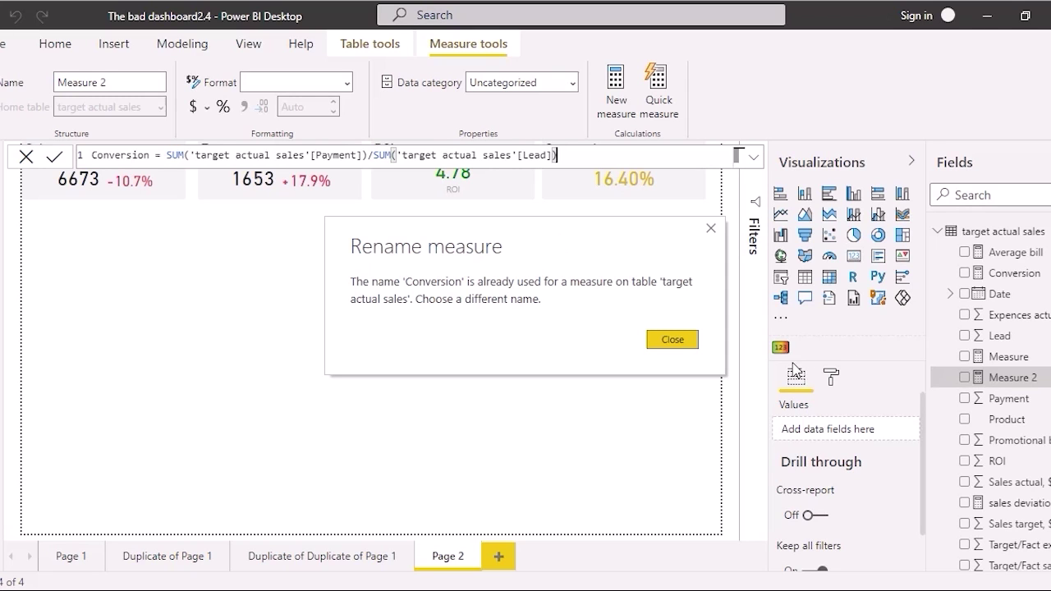
{"action": "left_click", "coordinate": [711, 229]}
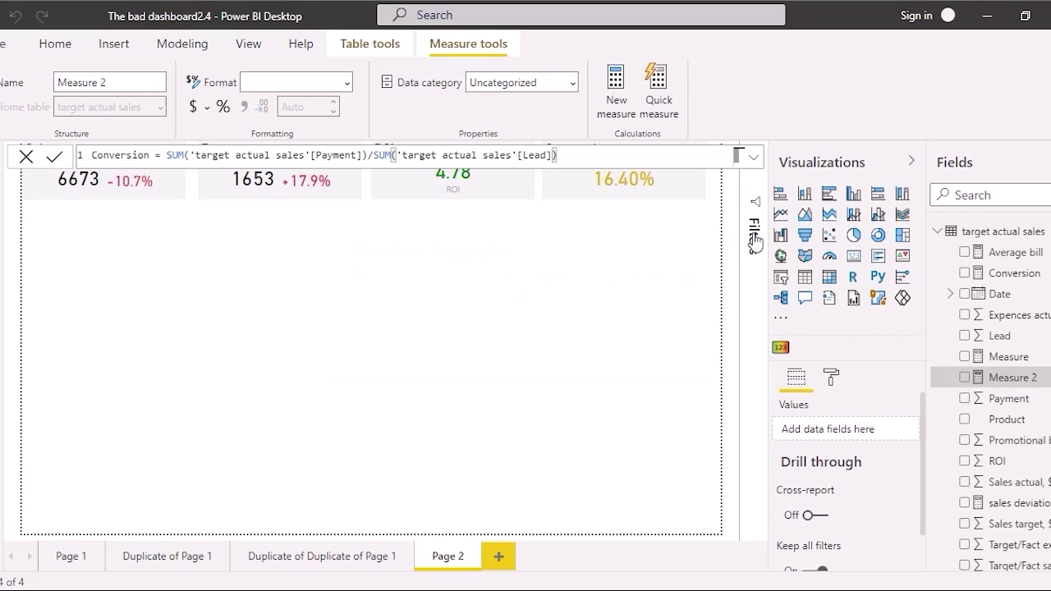
Rename the measure to Conversion2 in its formula and commit it.
{"action": "left_click", "coordinate": [156, 161]}
{"action": "key", "text": "Left"}
{"action": "type", "text": "2"}
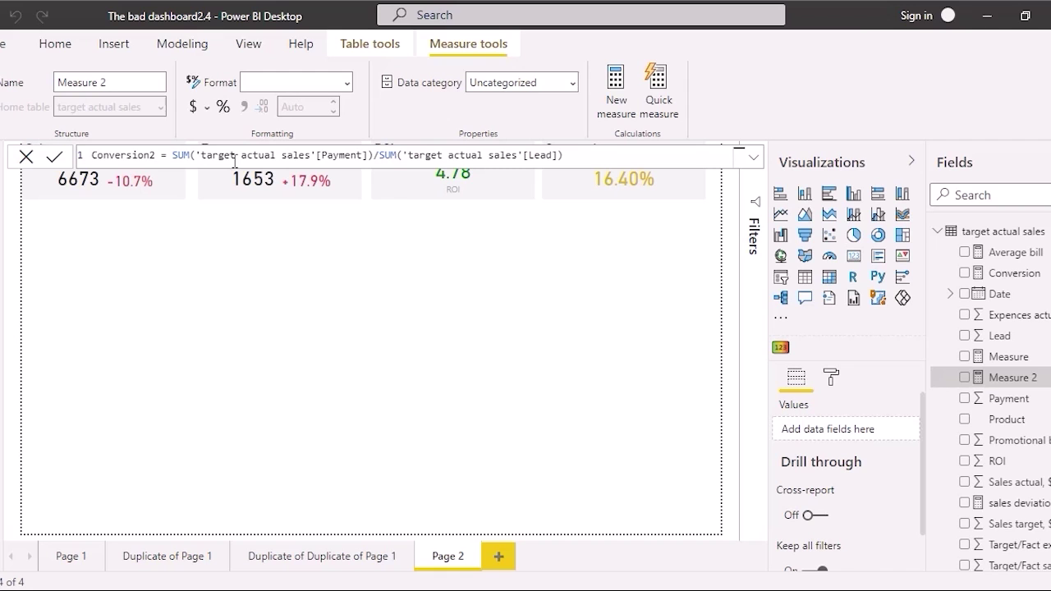
{"action": "key", "text": "Return"}
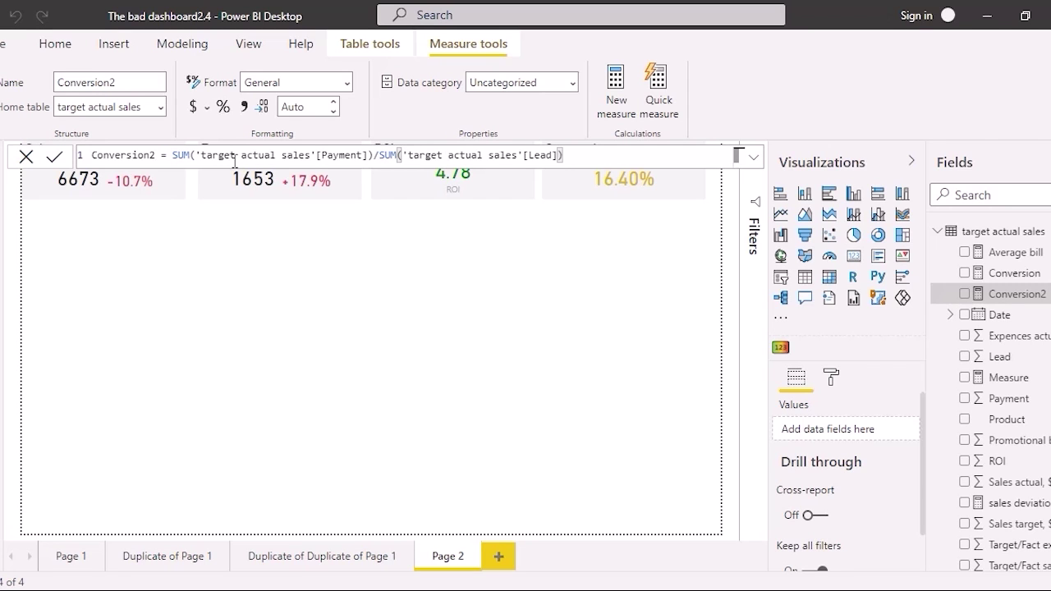
Add a card visual showing the Conversion2 measure on the new page.
{"action": "left_click", "coordinate": [560, 299]}
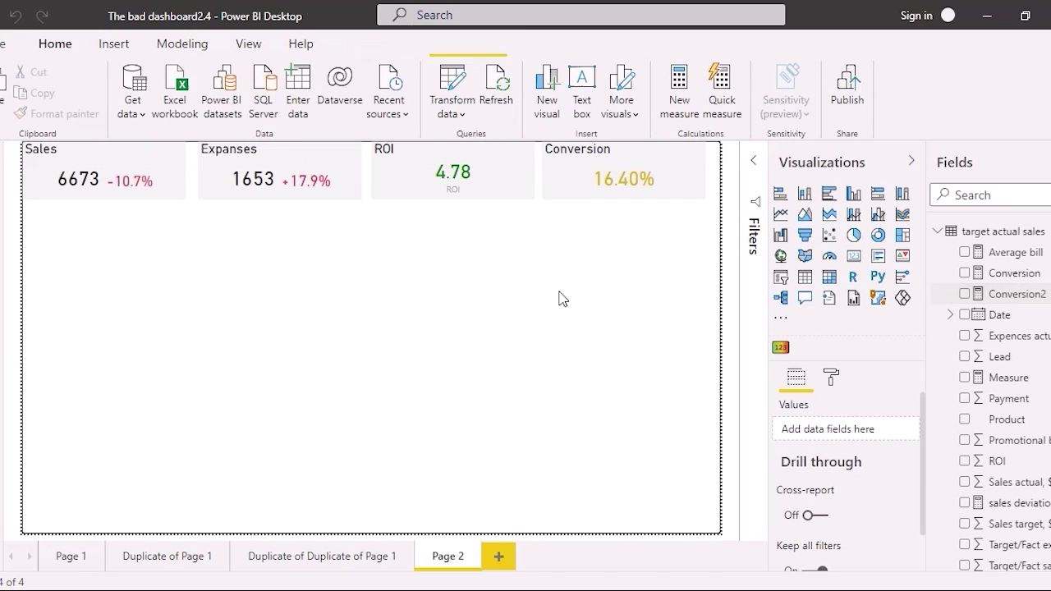
{"action": "left_click", "coordinate": [968, 296]}
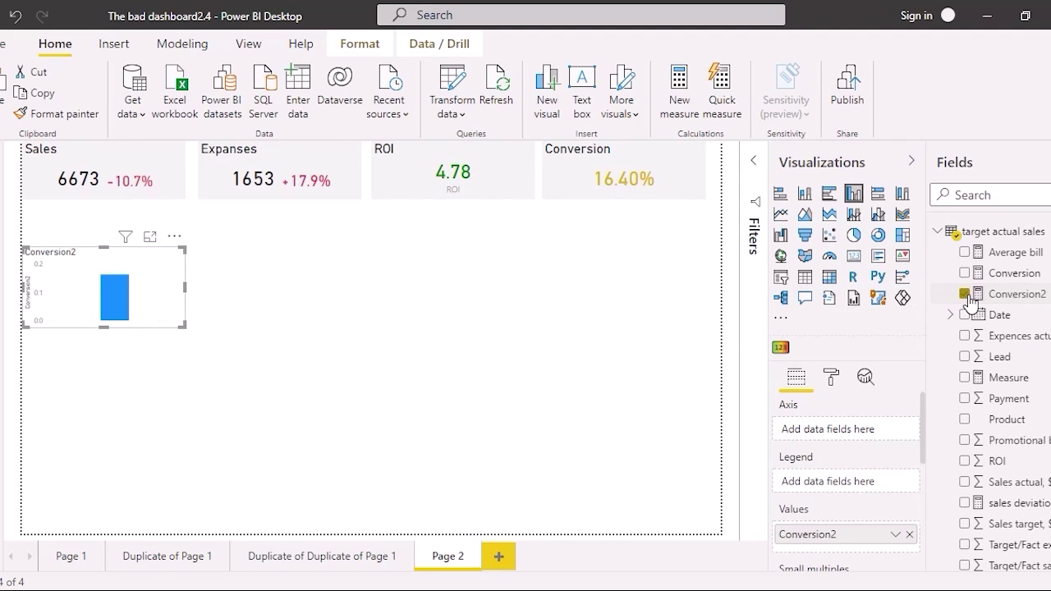
{"action": "left_click", "coordinate": [855, 257]}
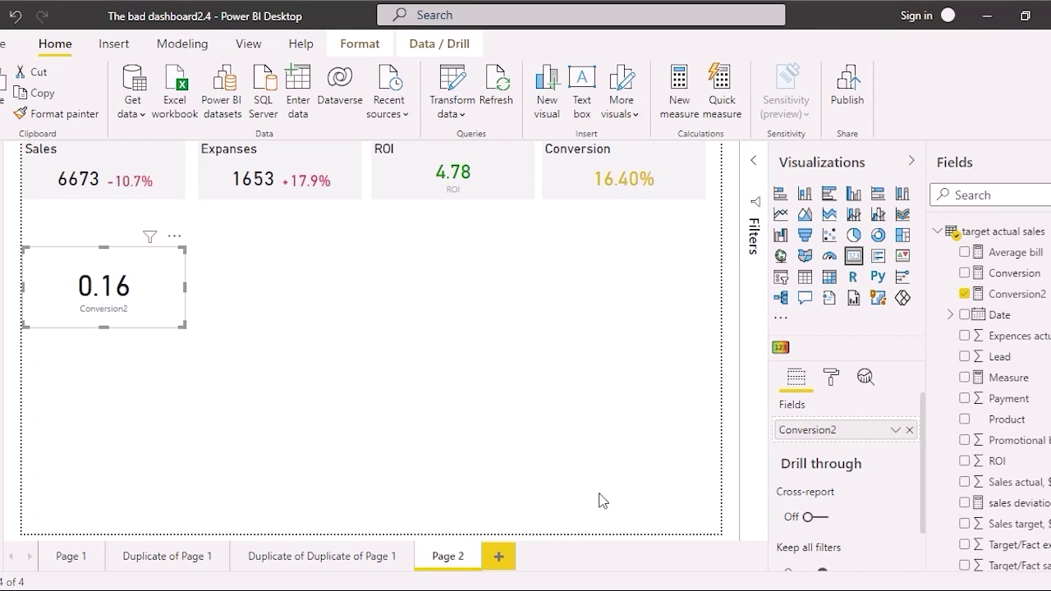
Format the Conversion2 measure as Percentage and deselect its card.
{"action": "left_click", "coordinate": [1000, 298]}
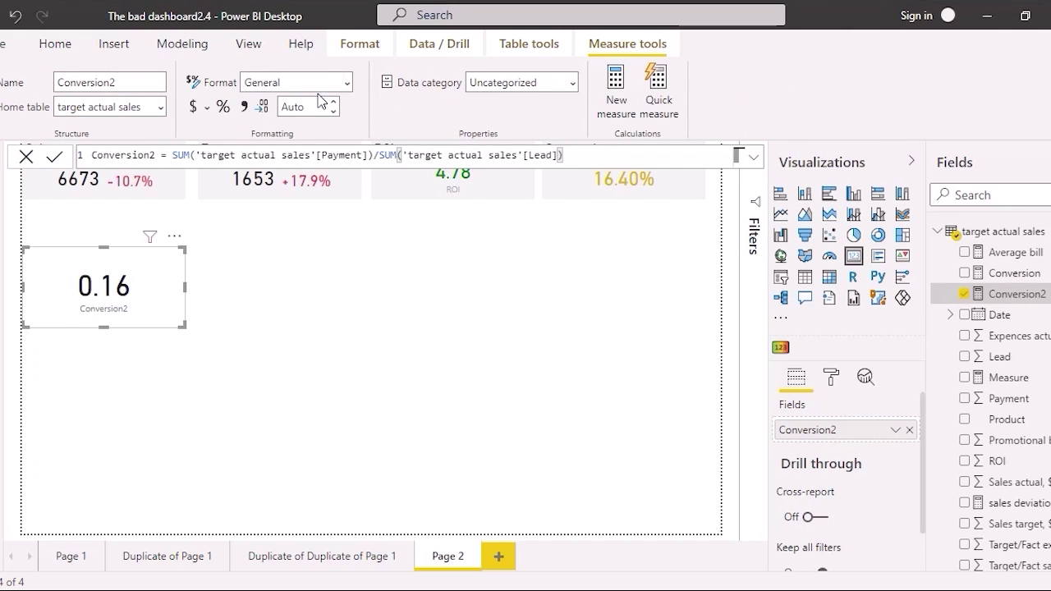
{"action": "left_click", "coordinate": [348, 83]}
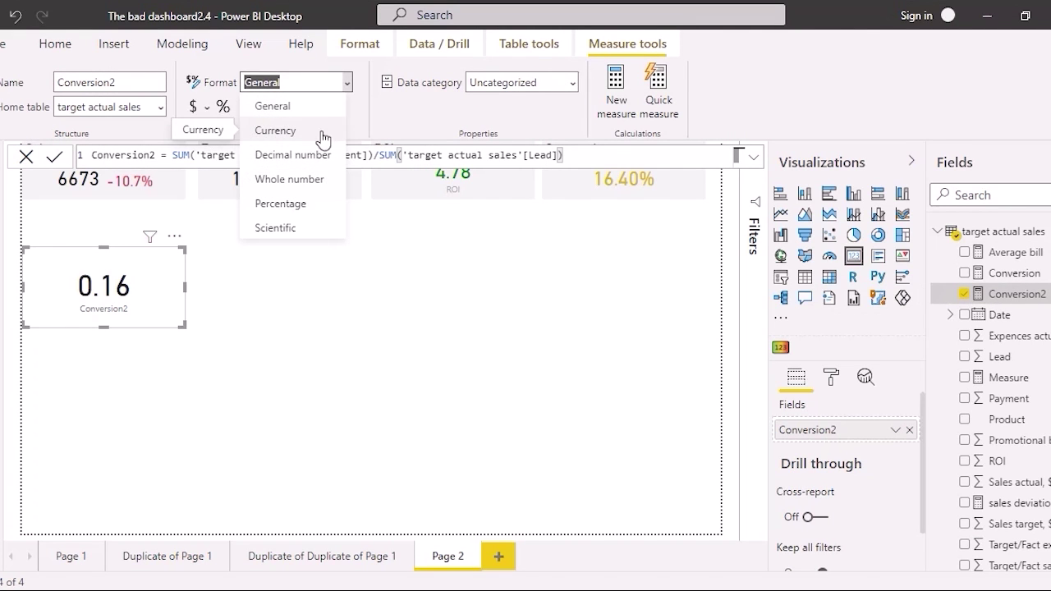
{"action": "left_click", "coordinate": [272, 106]}
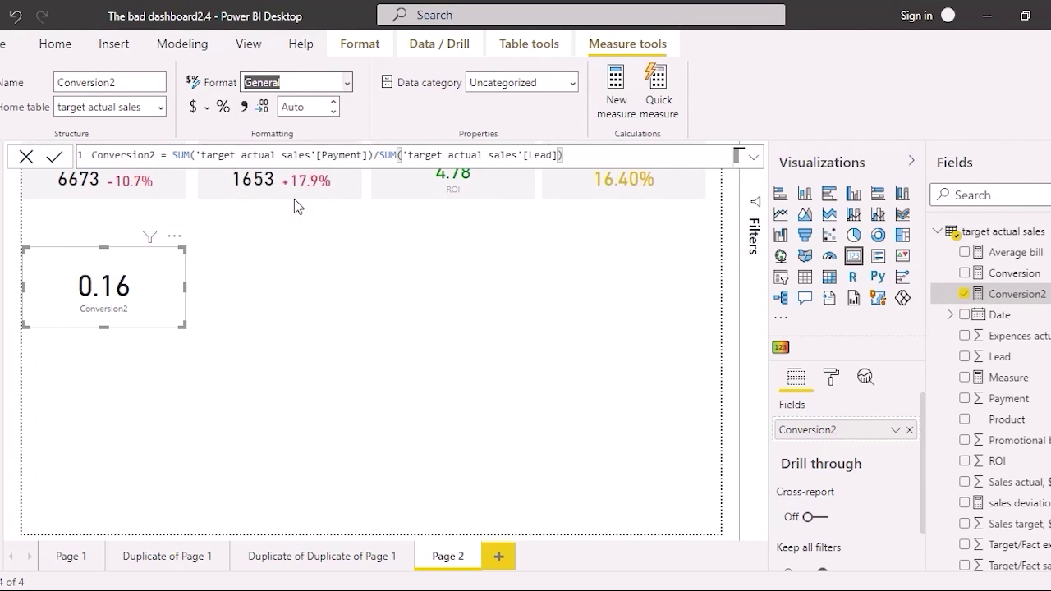
{"action": "key", "text": "p"}
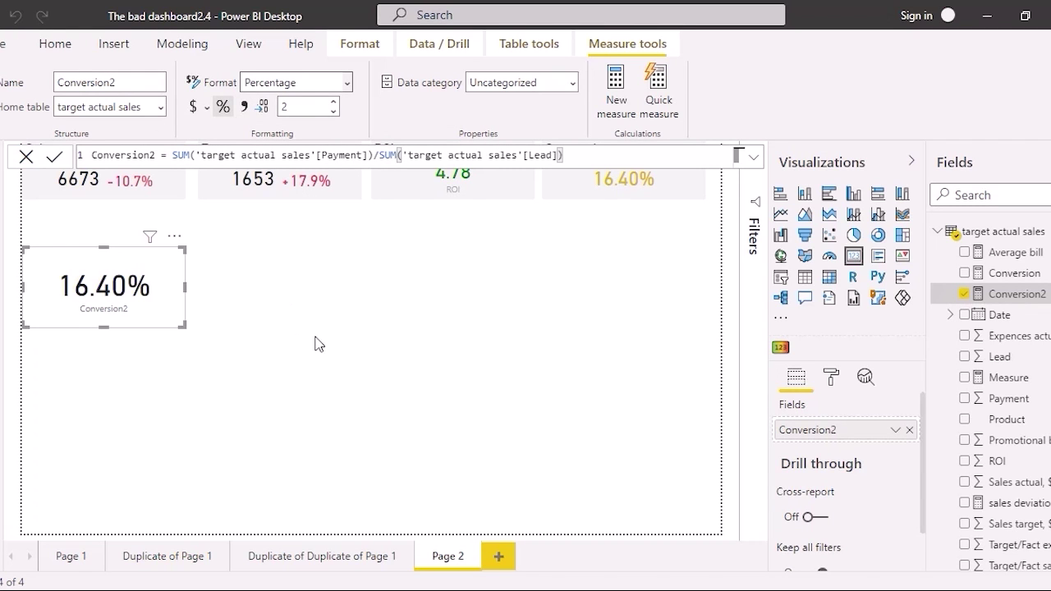
{"action": "left_click", "coordinate": [596, 285]}
{"action": "left_click", "coordinate": [596, 282]}
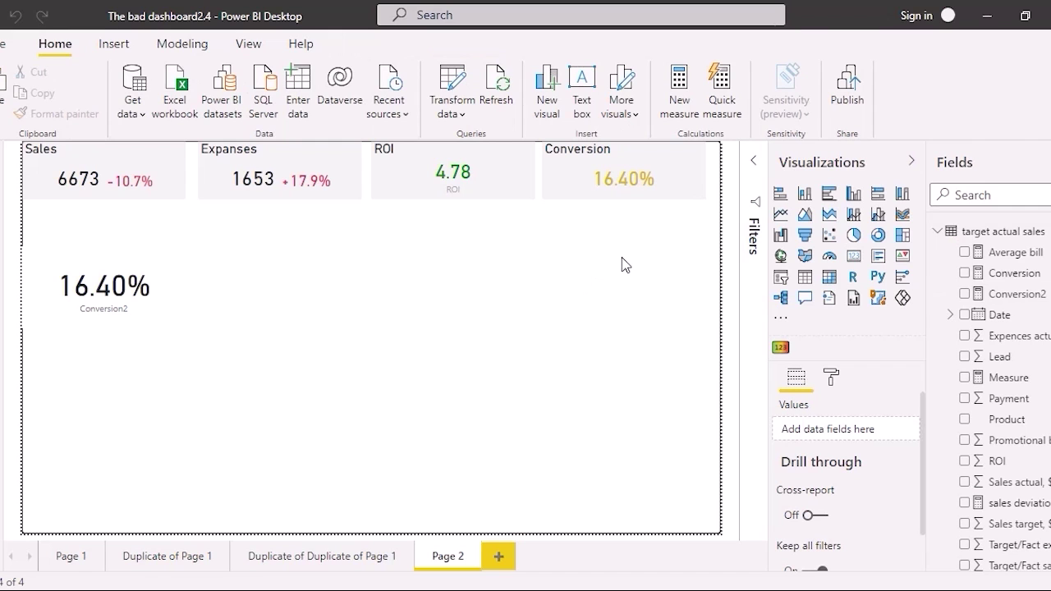
Set the data label's display unit to None on the copied Conversion card.
{"action": "left_click", "coordinate": [670, 165]}
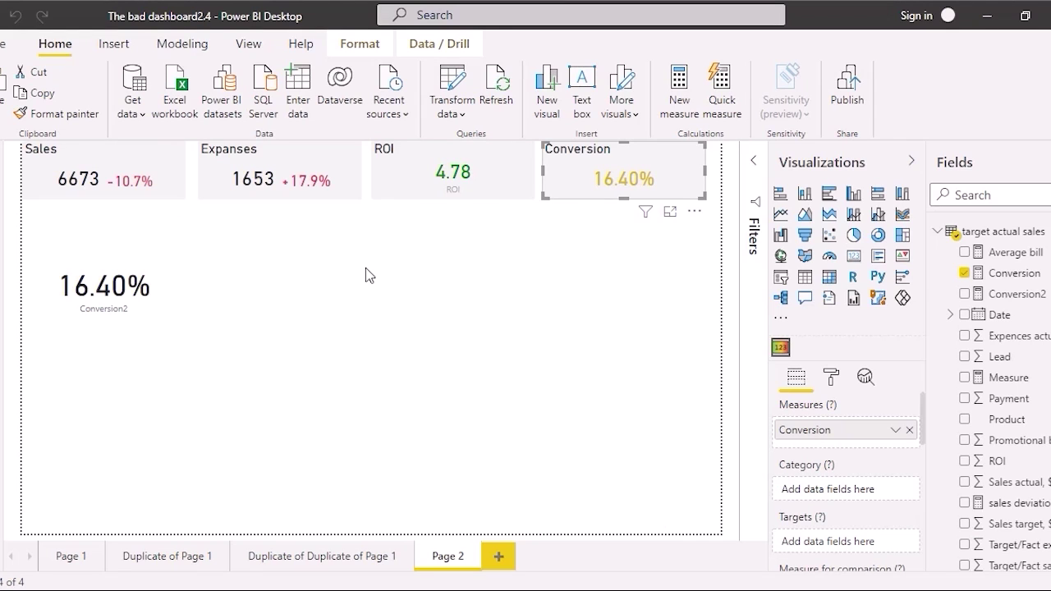
{"action": "left_click", "coordinate": [838, 382]}
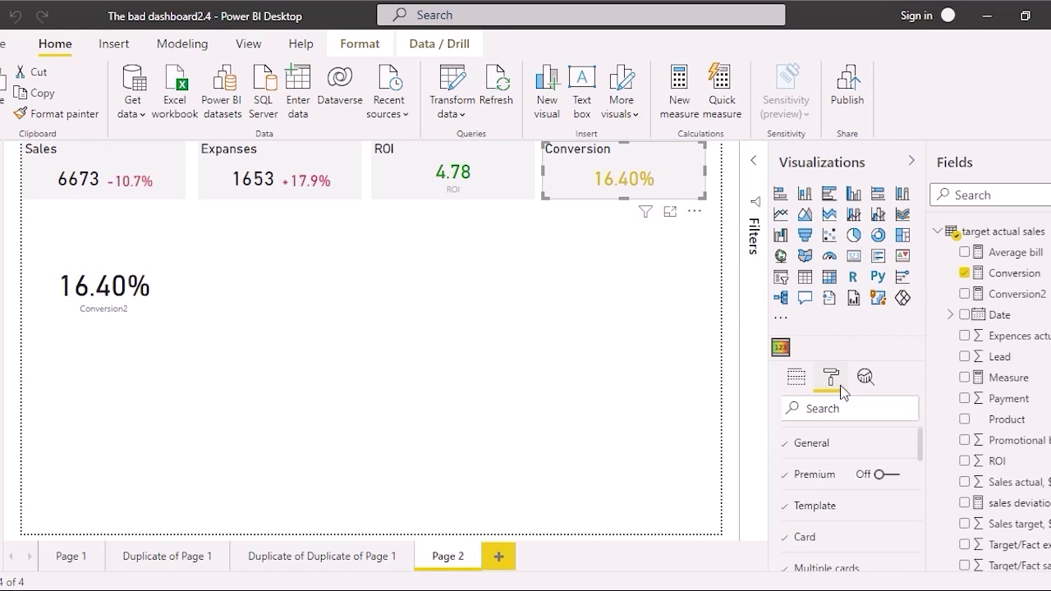
{"action": "scroll", "coordinate": [826, 479], "scroll_direction": "down", "scroll_amount": 2}
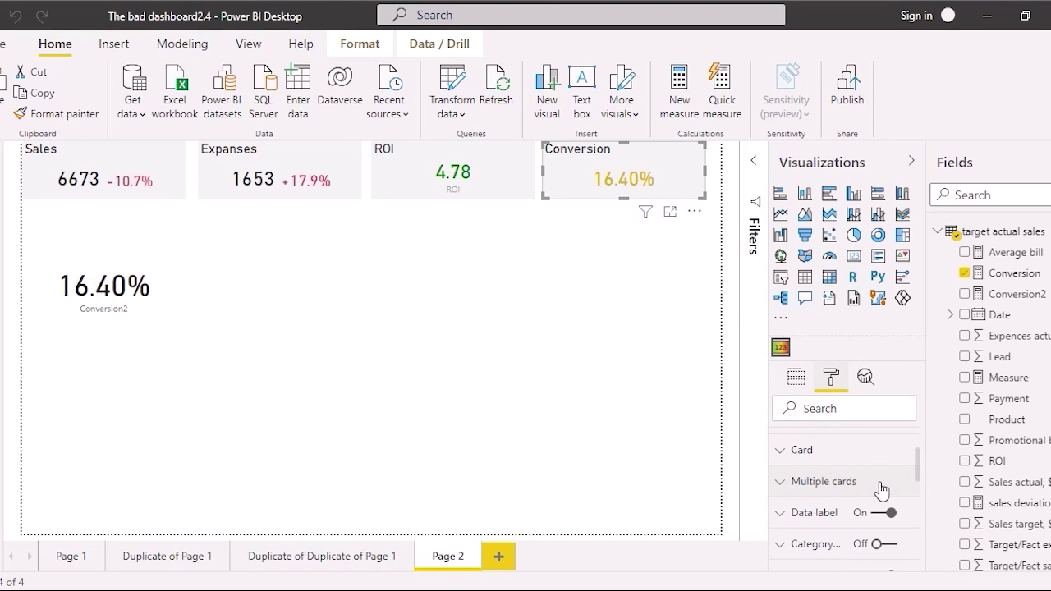
{"action": "left_click", "coordinate": [824, 518]}
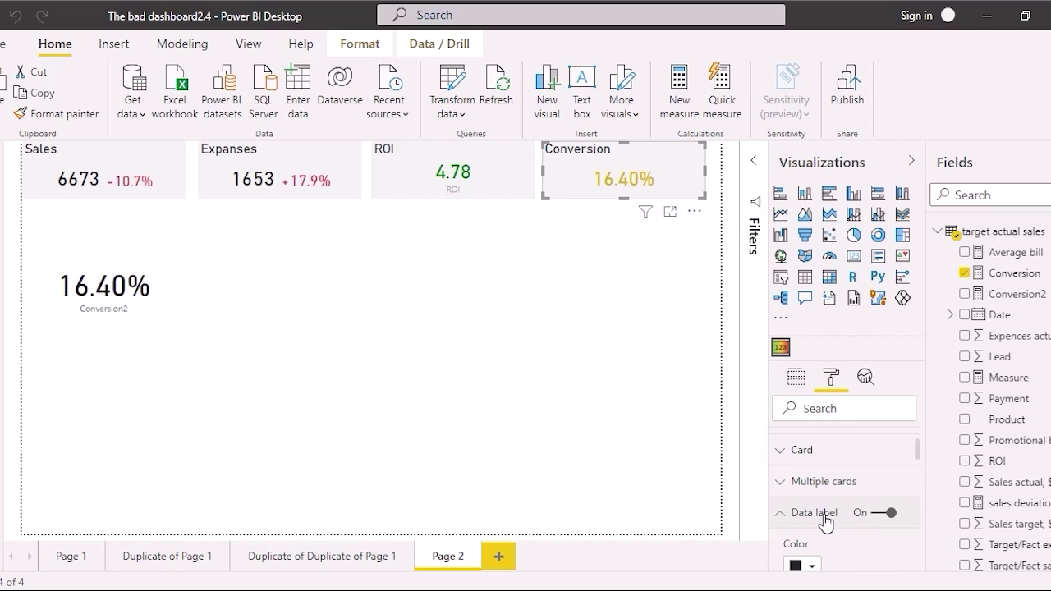
{"action": "scroll", "coordinate": [825, 522], "scroll_direction": "down", "scroll_amount": 3}
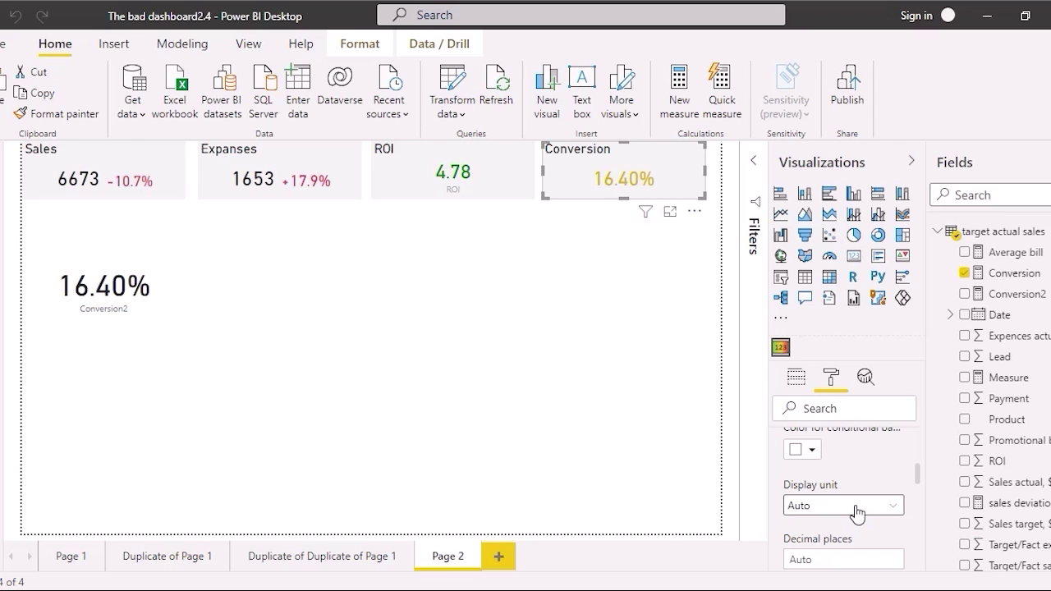
{"action": "left_click", "coordinate": [857, 506]}
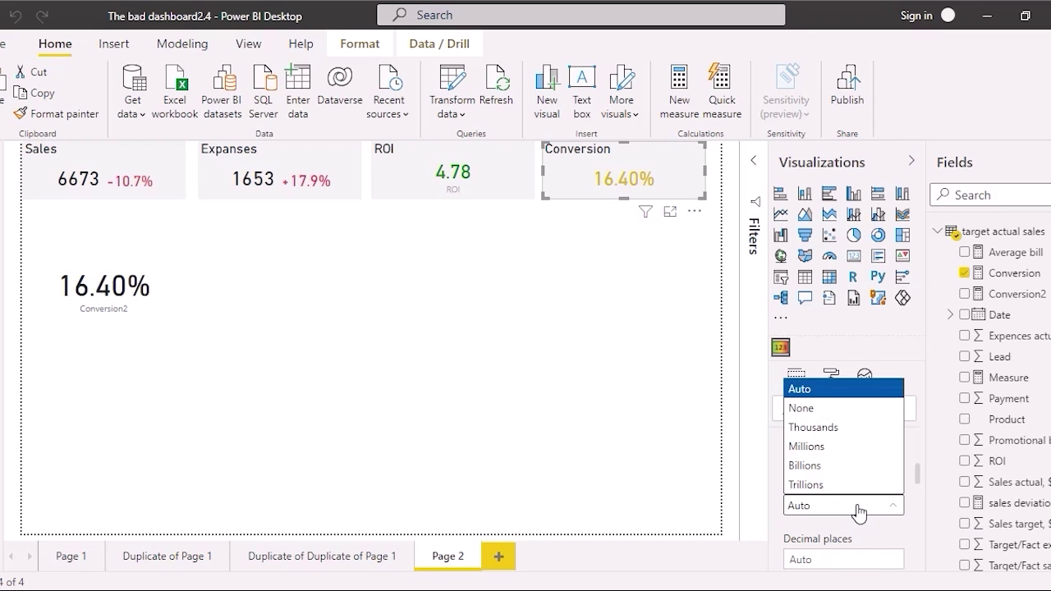
{"action": "left_click", "coordinate": [824, 411]}
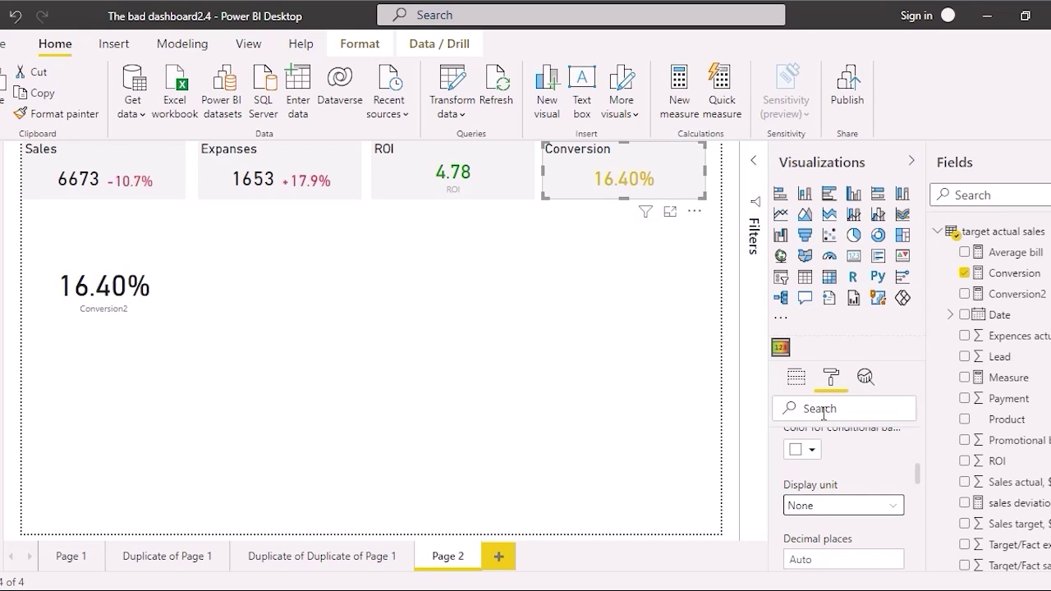
Set the Conversion card's decimal places to 2 and move the Conversion2 card directly below it.
{"action": "scroll", "coordinate": [846, 497], "scroll_direction": "down", "scroll_amount": 1}
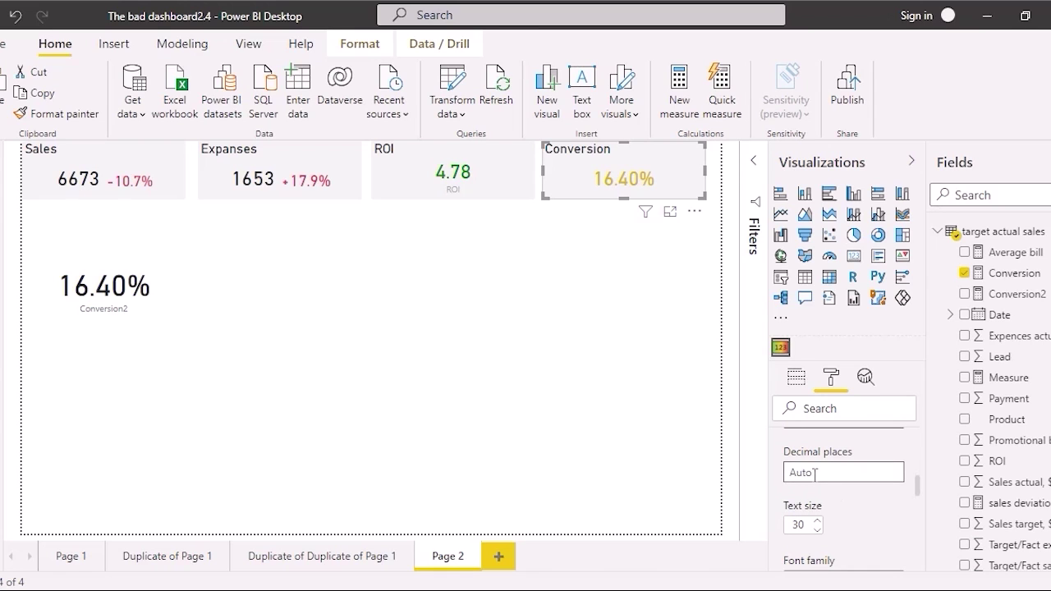
{"action": "left_click", "coordinate": [815, 473]}
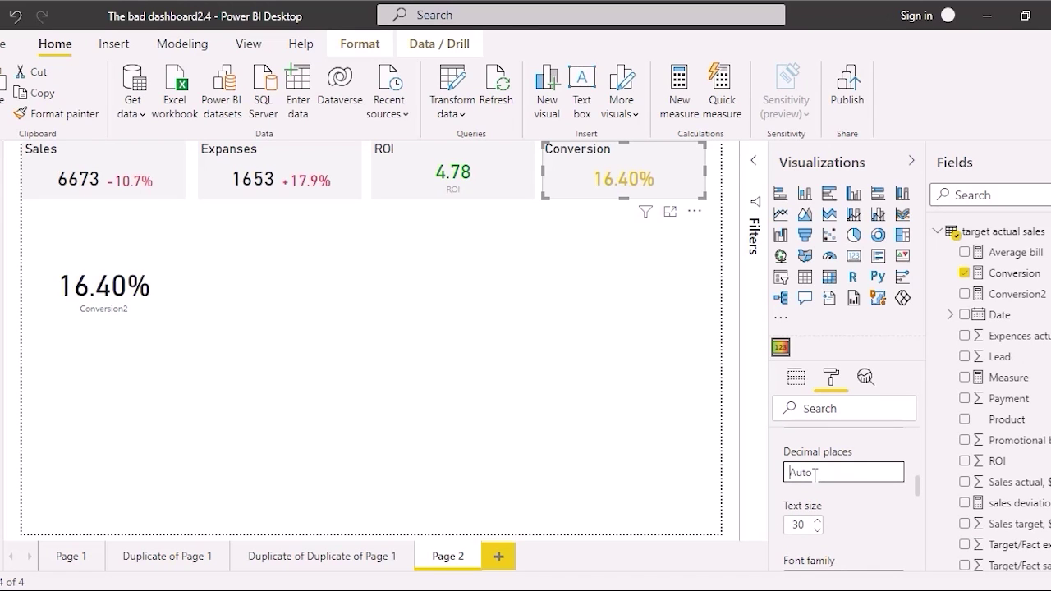
{"action": "scroll", "coordinate": [871, 505], "scroll_direction": "up", "scroll_amount": 1}
{"action": "type", "text": "2"}
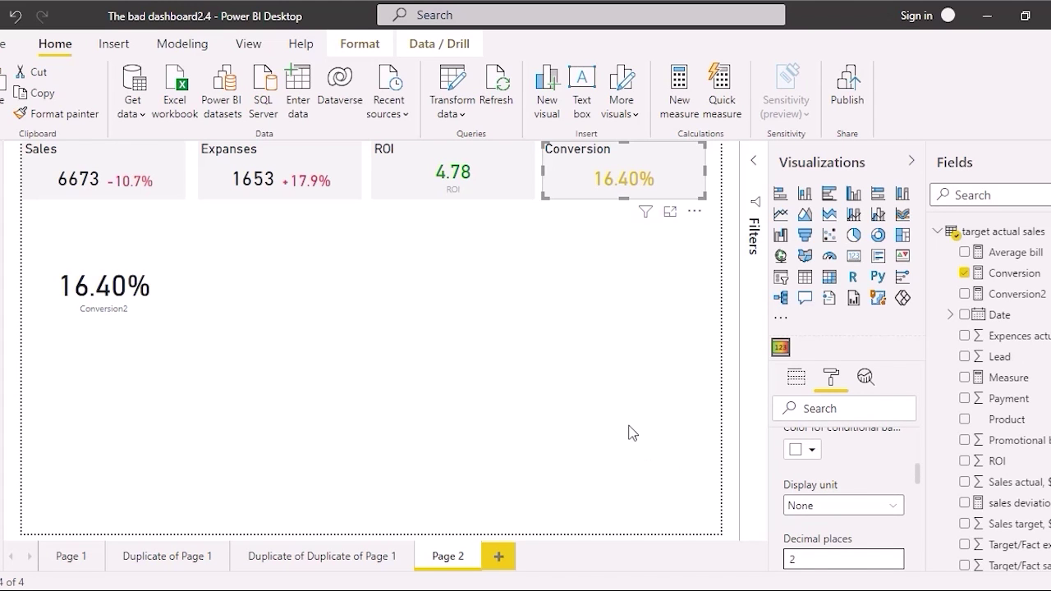
{"action": "left_click", "coordinate": [608, 409]}
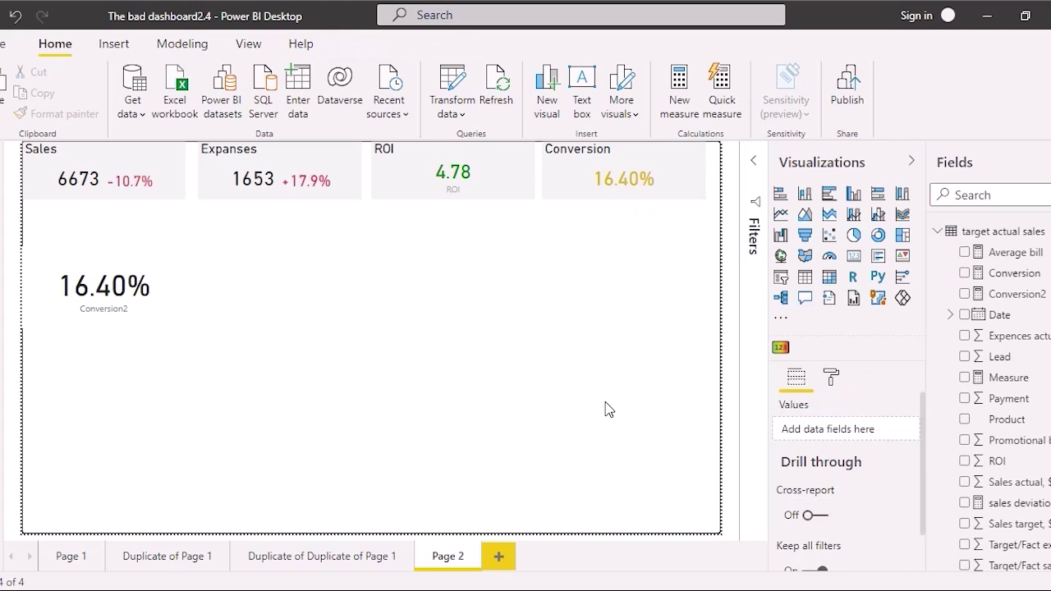
{"action": "left_click_drag", "start_coordinate": [135, 261], "coordinate": [633, 234]}
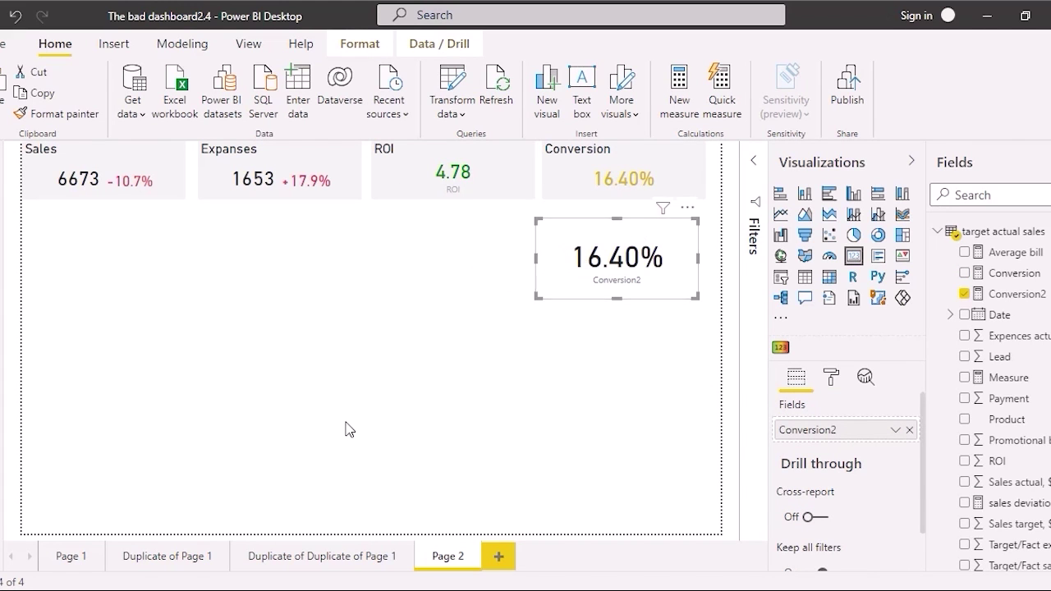
{"action": "left_click", "coordinate": [335, 376]}
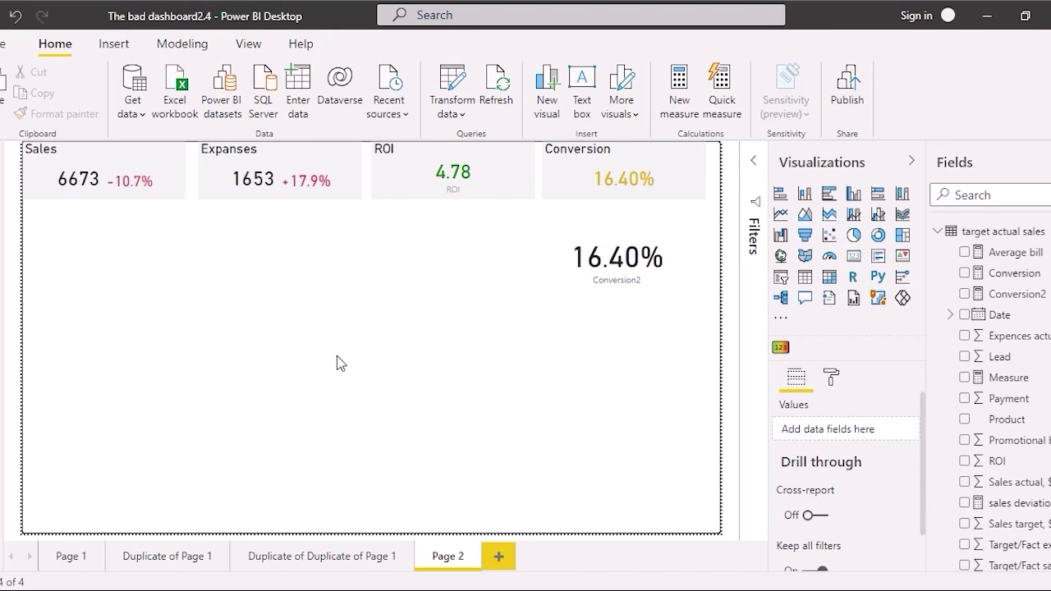
Start a quick measure on Duplicate of Duplicate of Page 1 with the Percentage difference calculation.
{"action": "left_click", "coordinate": [336, 563]}
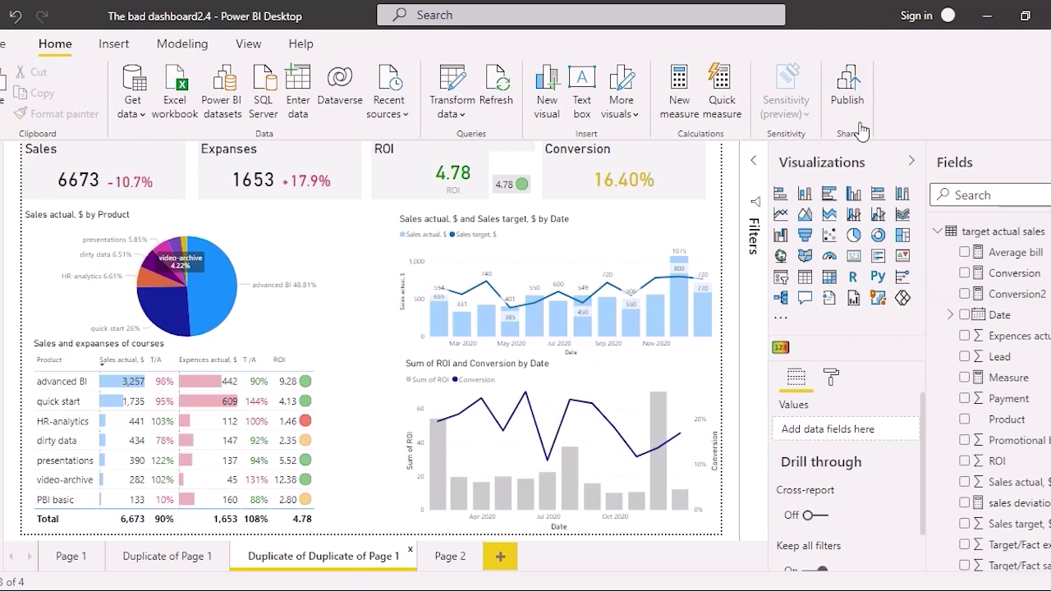
{"action": "left_click", "coordinate": [726, 99]}
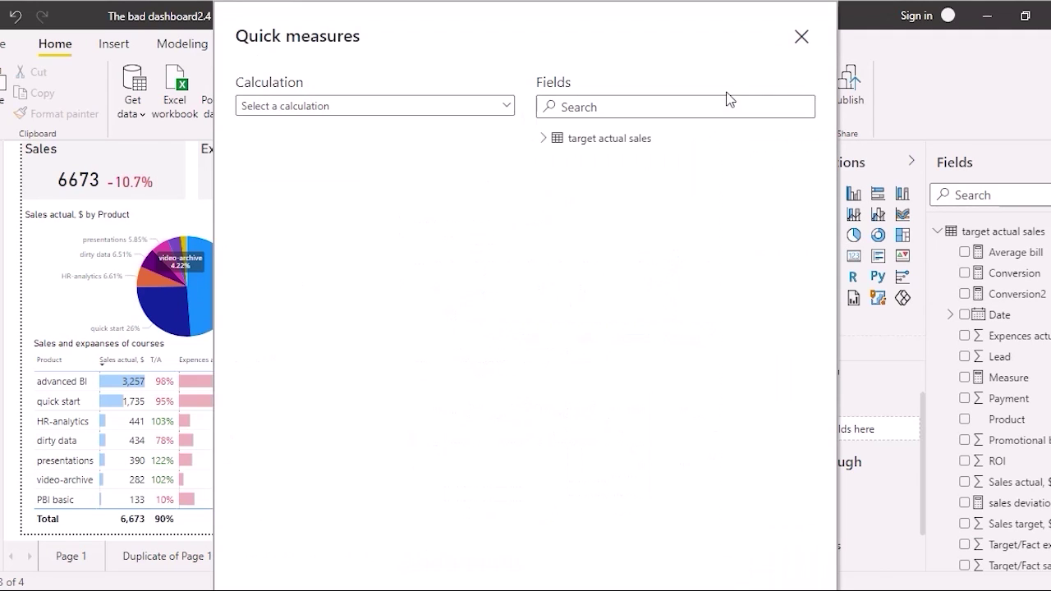
{"action": "left_click", "coordinate": [498, 108]}
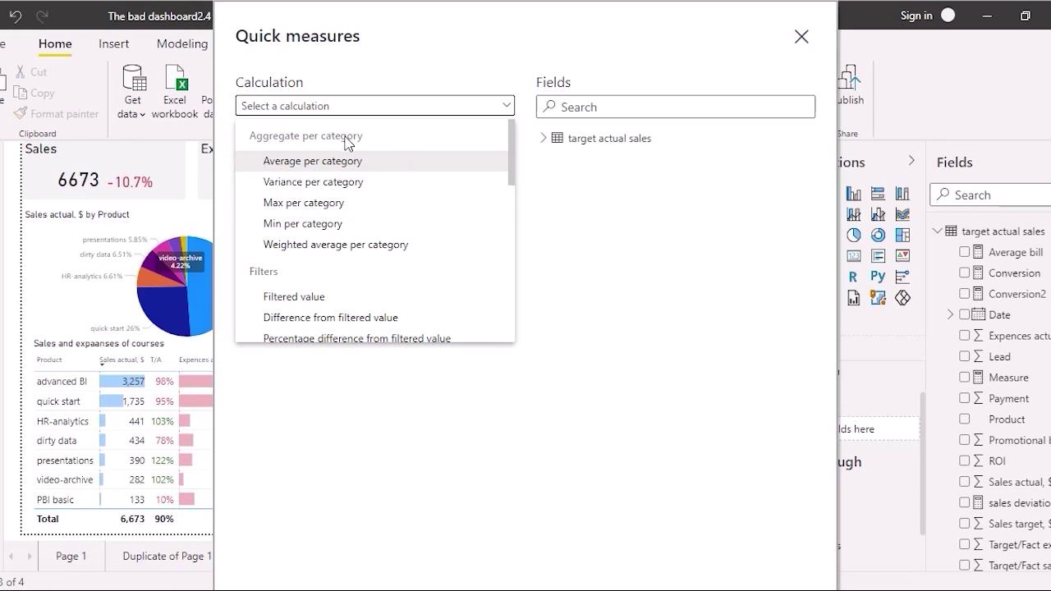
{"action": "scroll", "coordinate": [389, 218], "scroll_direction": "down", "scroll_amount": 1}
{"action": "scroll", "coordinate": [388, 218], "scroll_direction": "down", "scroll_amount": 5}
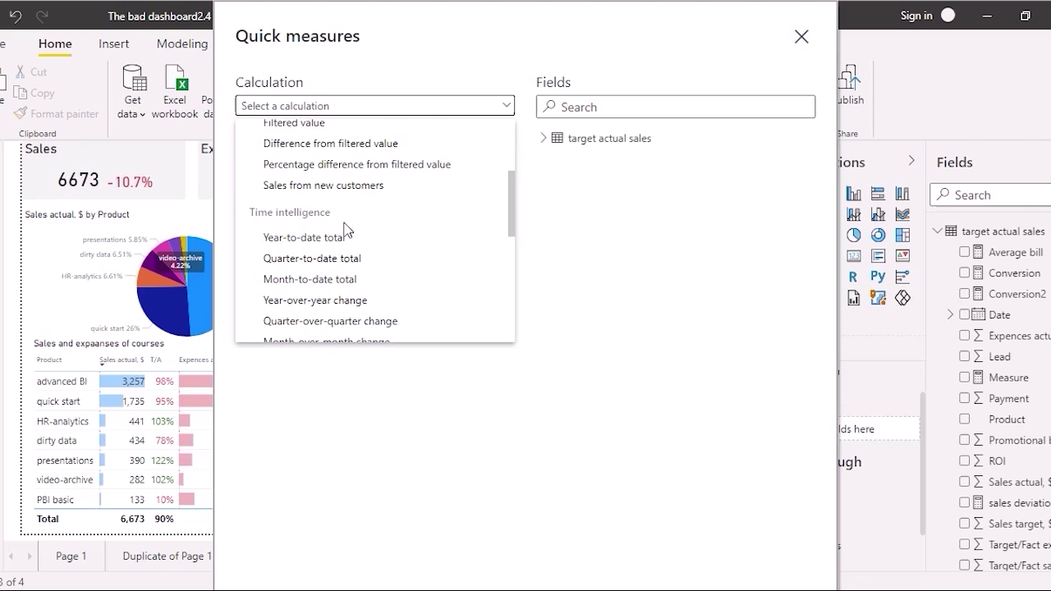
{"action": "scroll", "coordinate": [344, 230], "scroll_direction": "down", "scroll_amount": 3}
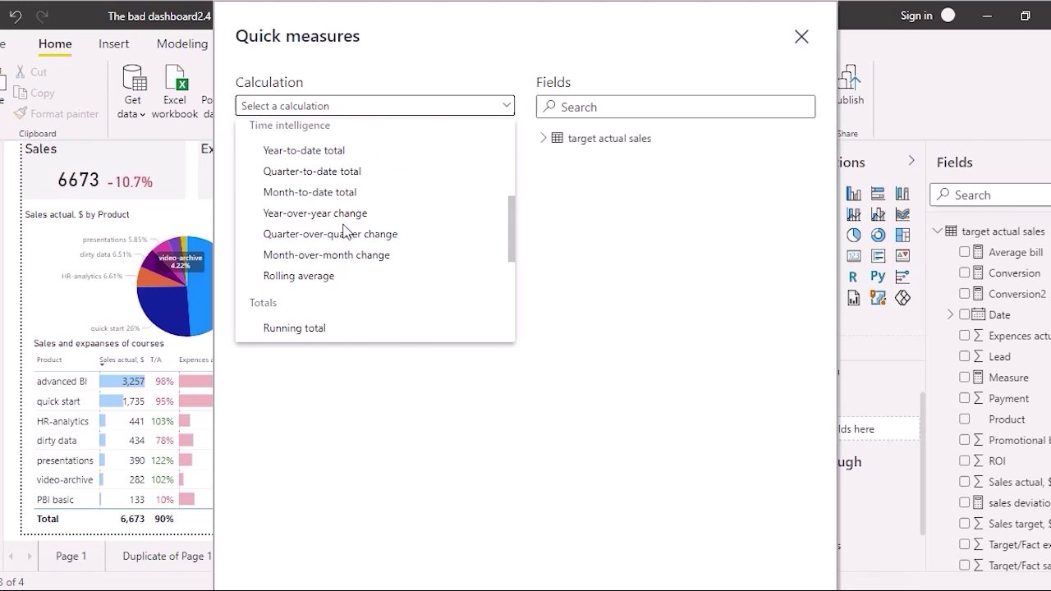
{"action": "scroll", "coordinate": [343, 233], "scroll_direction": "down", "scroll_amount": 8}
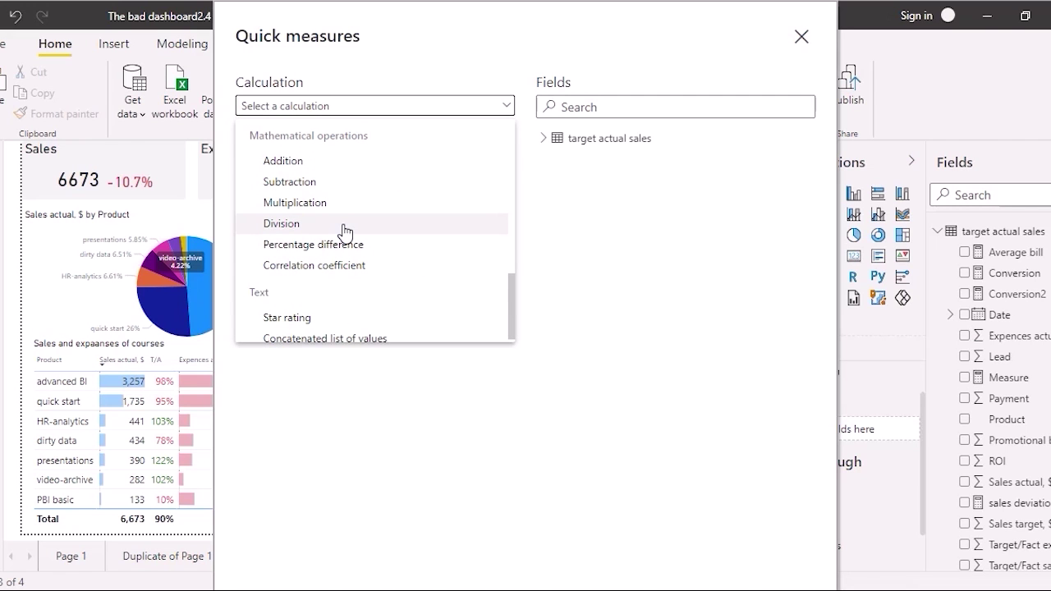
{"action": "left_click", "coordinate": [370, 250]}
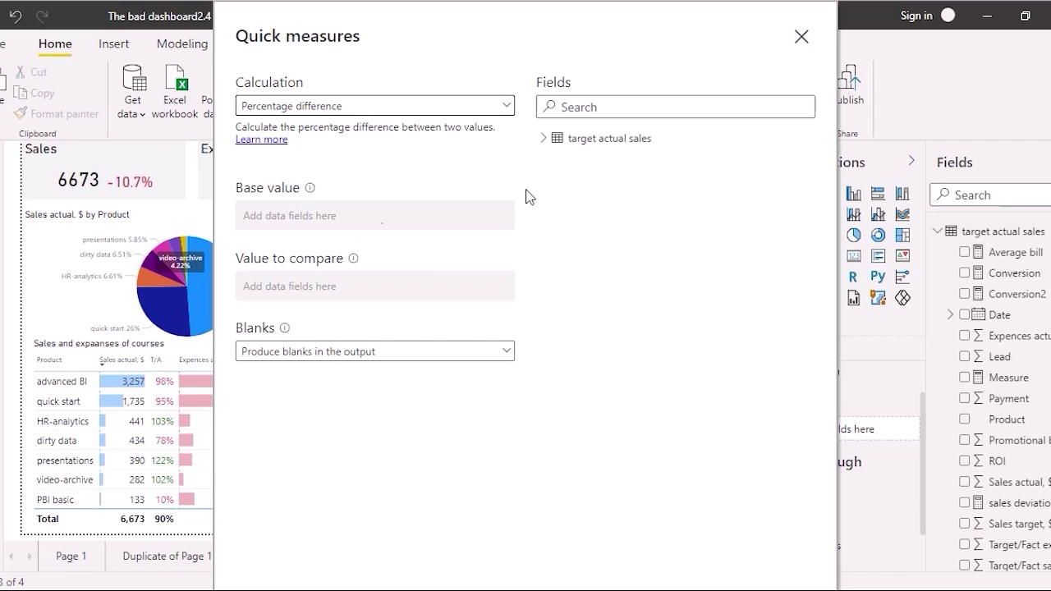
Use Sales target, $ as the base value and Sales actual, $ as the value to compare, and create the measure.
{"action": "left_click", "coordinate": [586, 141]}
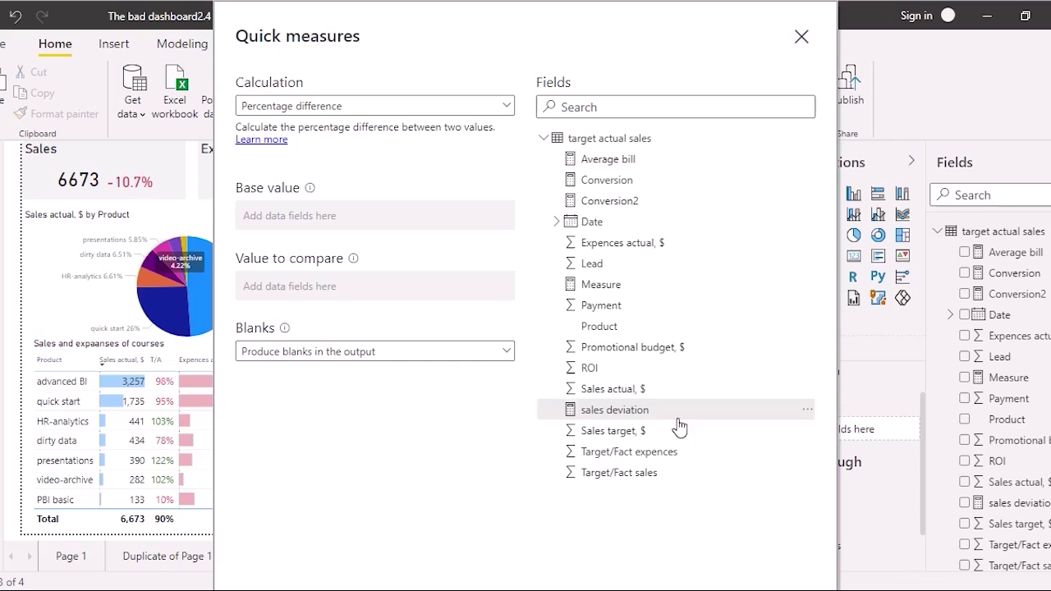
{"action": "left_click_drag", "start_coordinate": [646, 433], "coordinate": [359, 216]}
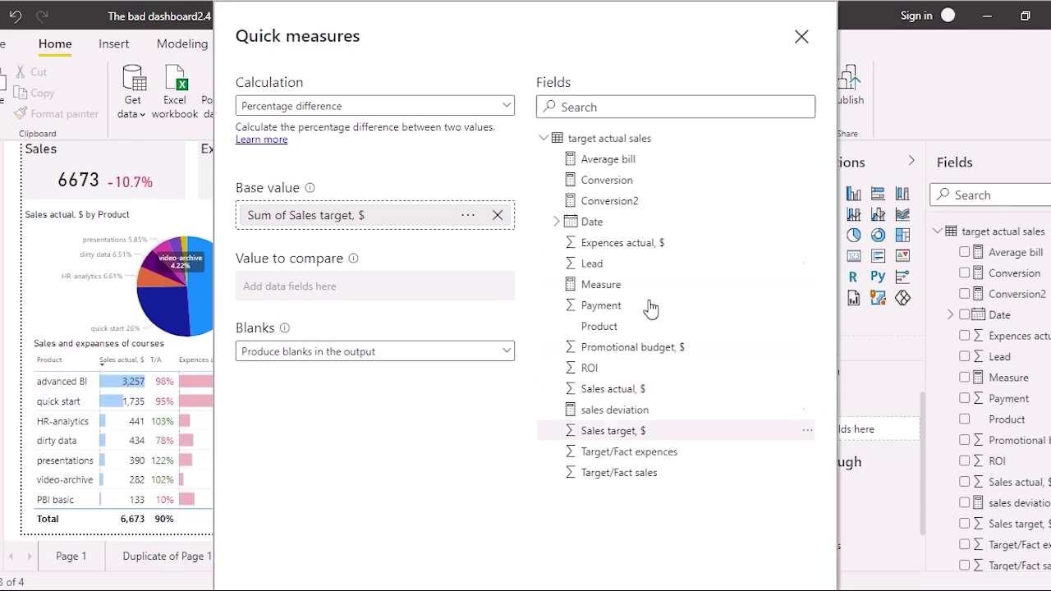
{"action": "left_click_drag", "start_coordinate": [635, 392], "coordinate": [390, 286]}
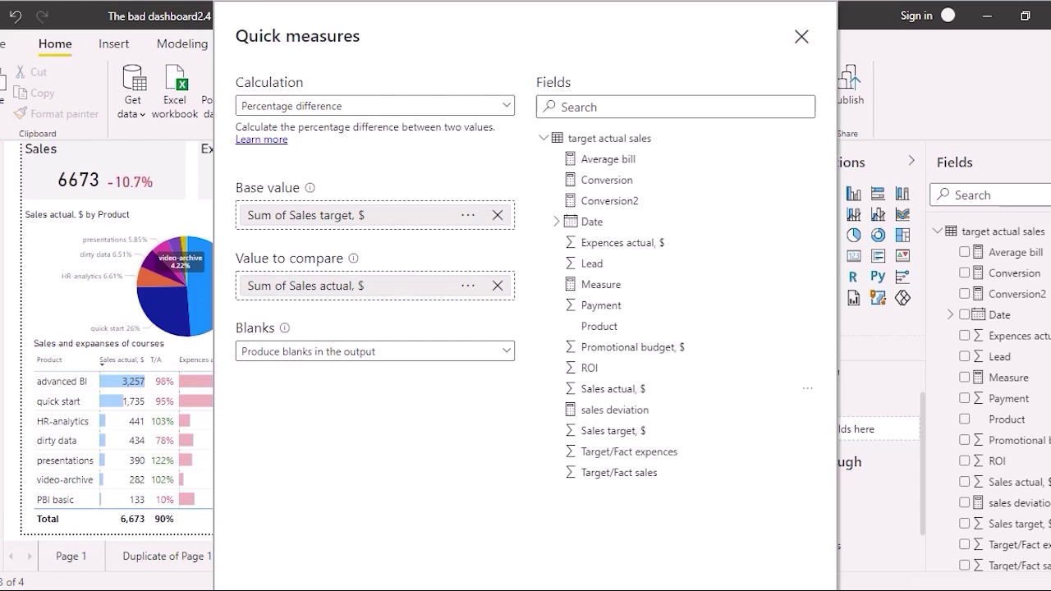
{"action": "key", "text": "Return"}
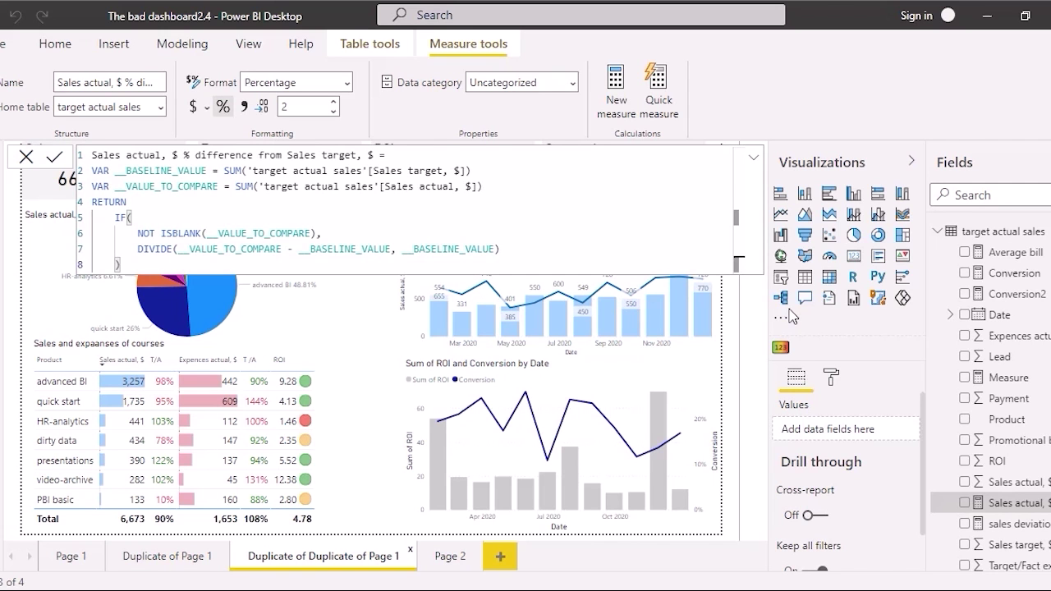
Try to rename the new percentage difference measure as Sales deviation.
{"action": "left_click_drag", "start_coordinate": [925, 510], "coordinate": [829, 515]}
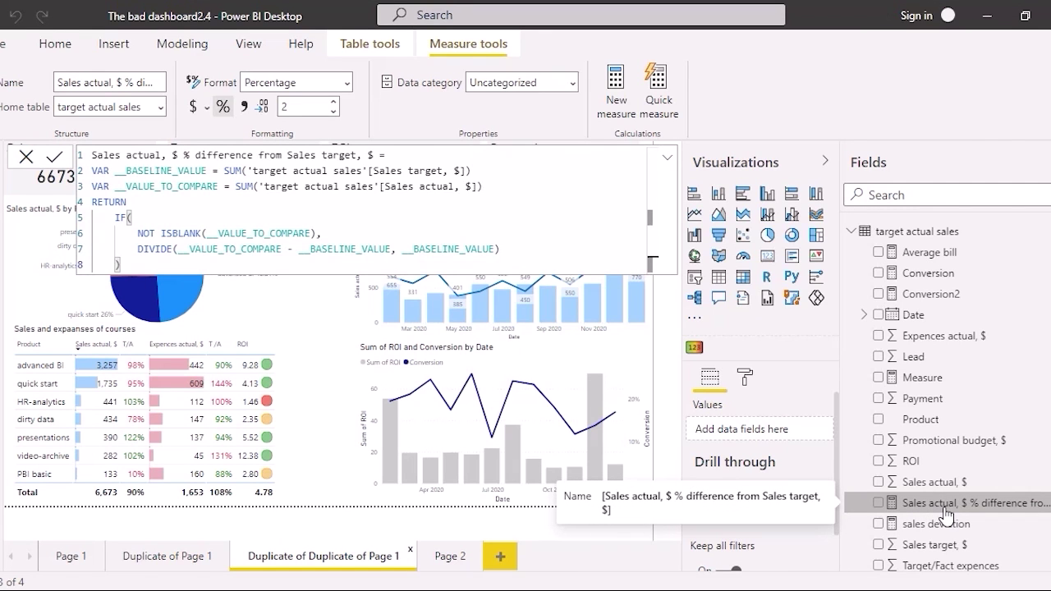
{"action": "double_click", "coordinate": [1025, 503]}
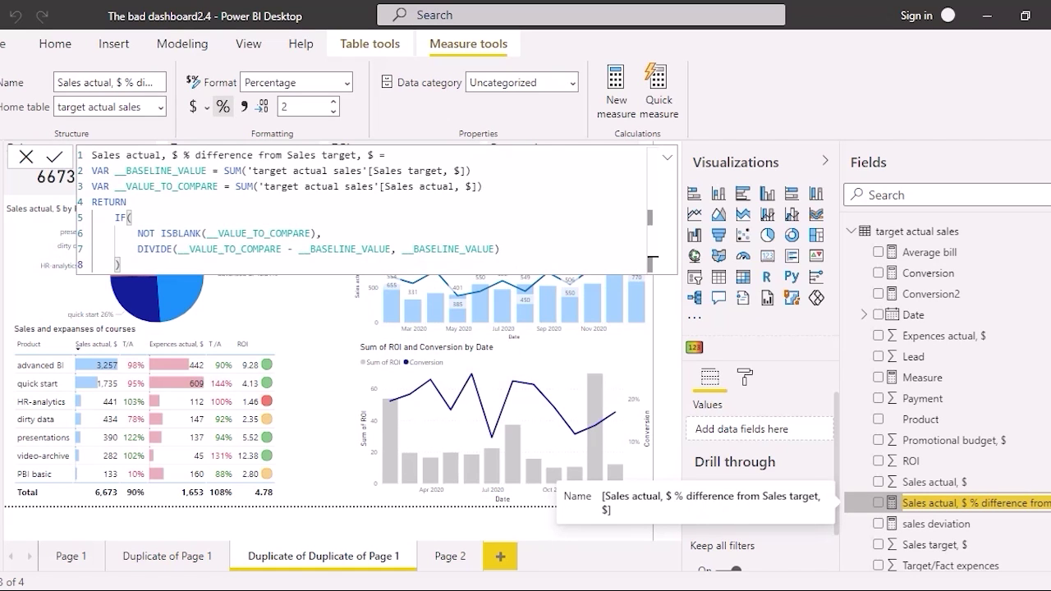
{"action": "type", "text": "Sal"}
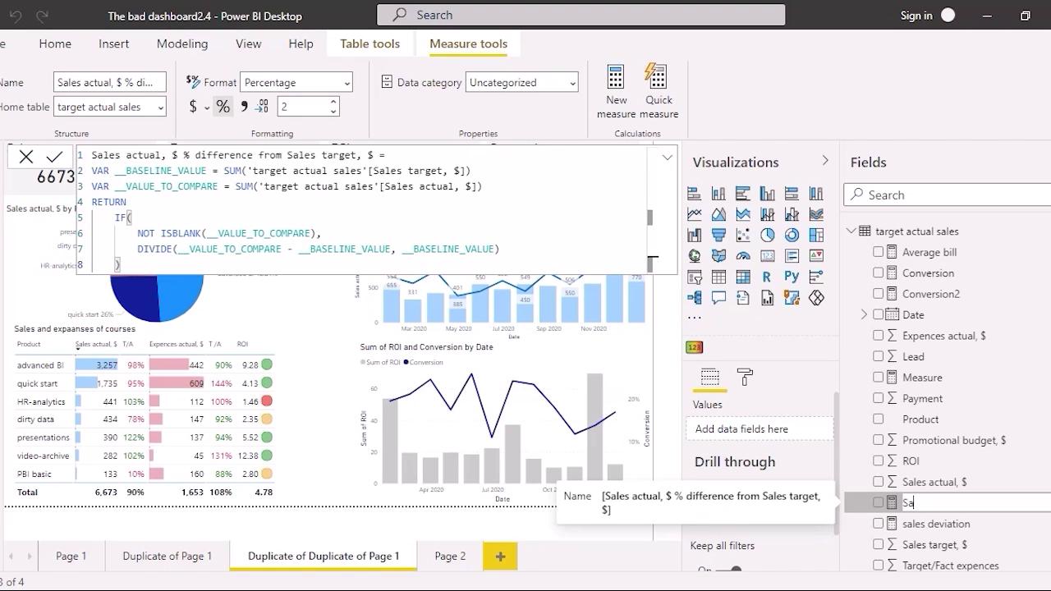
{"action": "type", "text": "es deviation"}
{"action": "key", "text": "Return"}
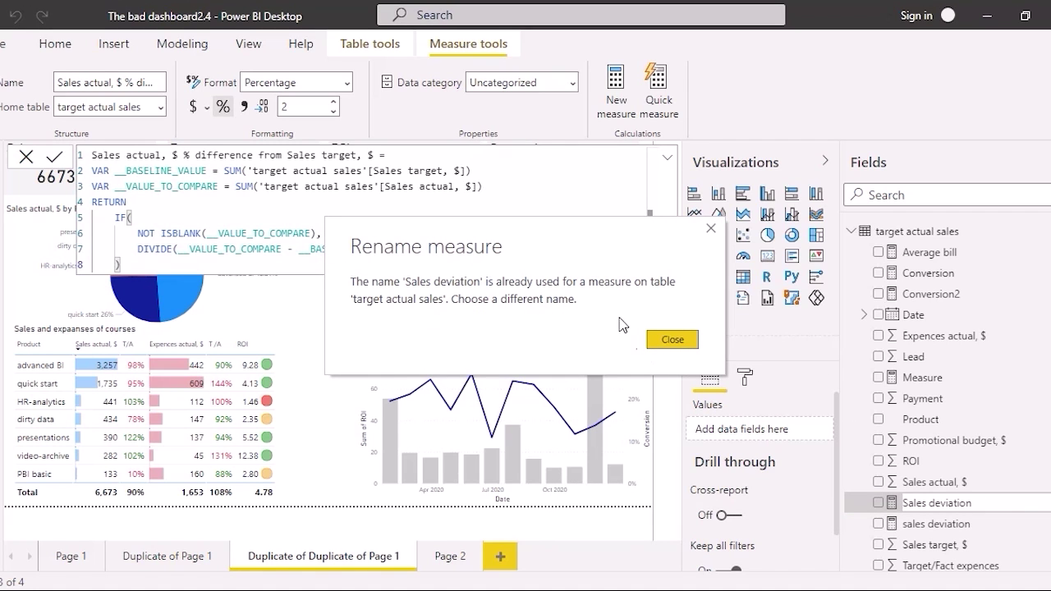
{"action": "left_click", "coordinate": [711, 230]}
Rename the new percentage difference measure as Sales deviation1 and collapse its formula.
{"action": "double_click", "coordinate": [971, 504]}
{"action": "type", "text": "Sa"}
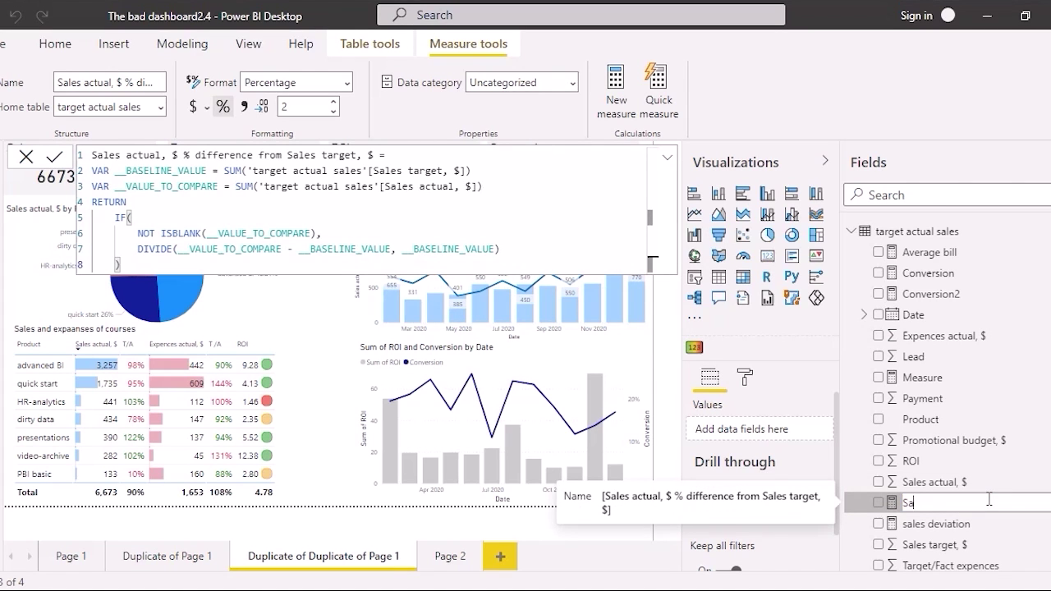
{"action": "type", "text": "les deviation1"}
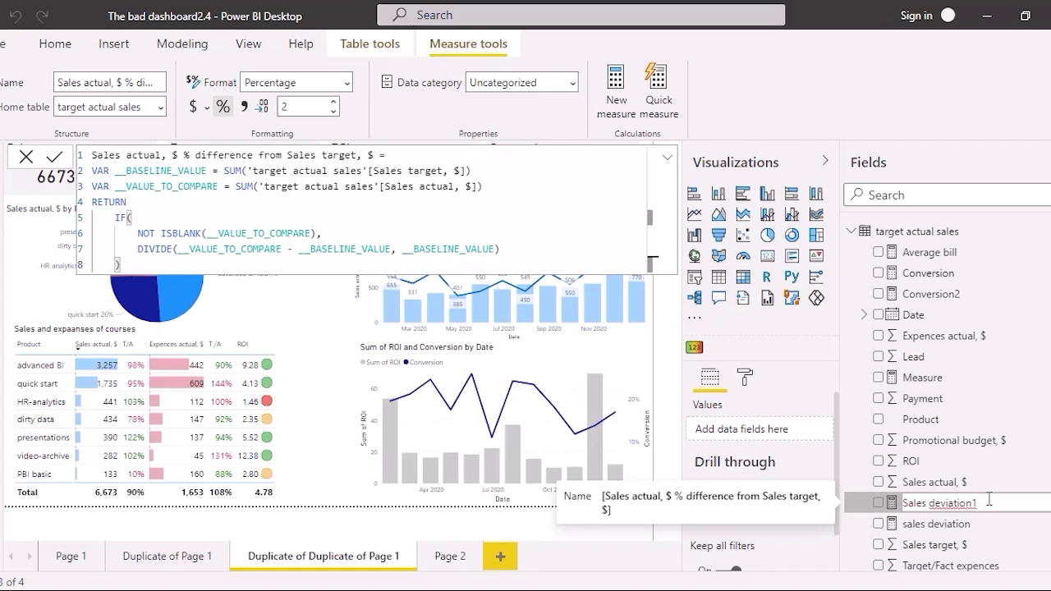
{"action": "key", "text": "Return"}
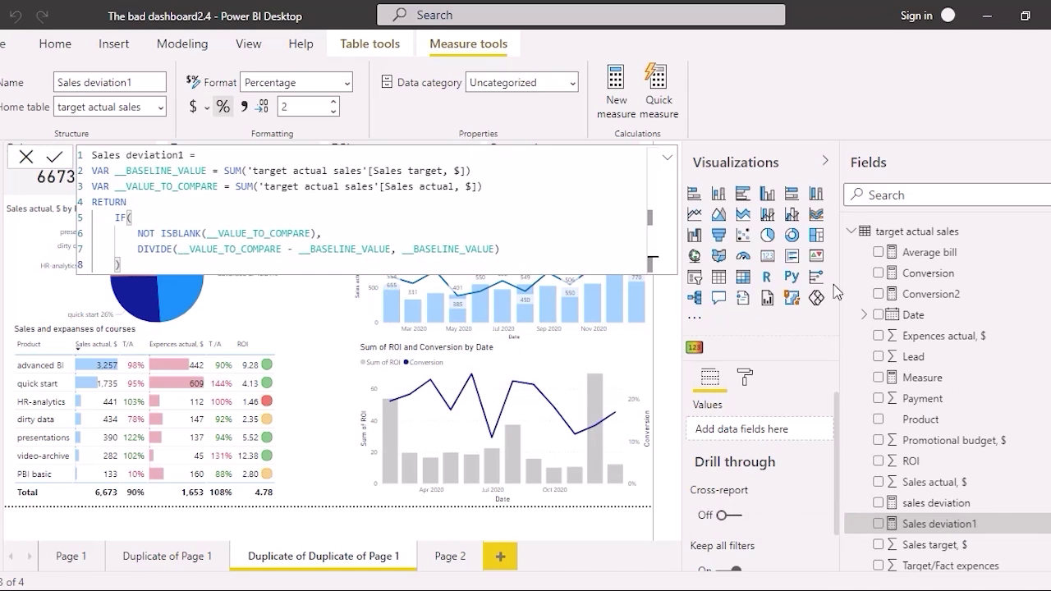
{"action": "left_click", "coordinate": [668, 161]}
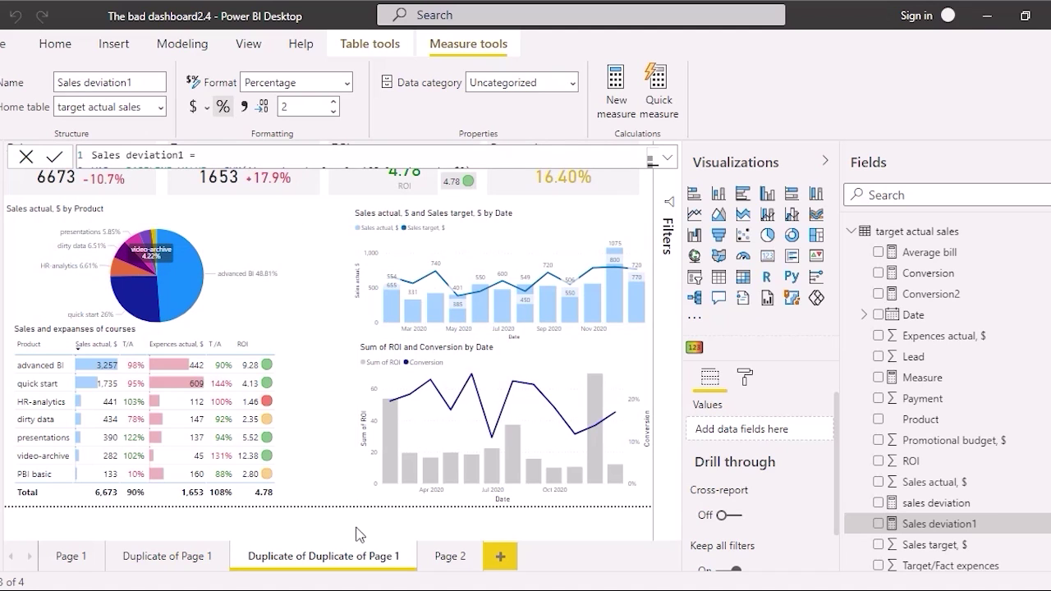
Add a card visual showing the Sales deviation1 measure and place it between the pie chart and the sales-by-date chart.
{"action": "left_click", "coordinate": [879, 524]}
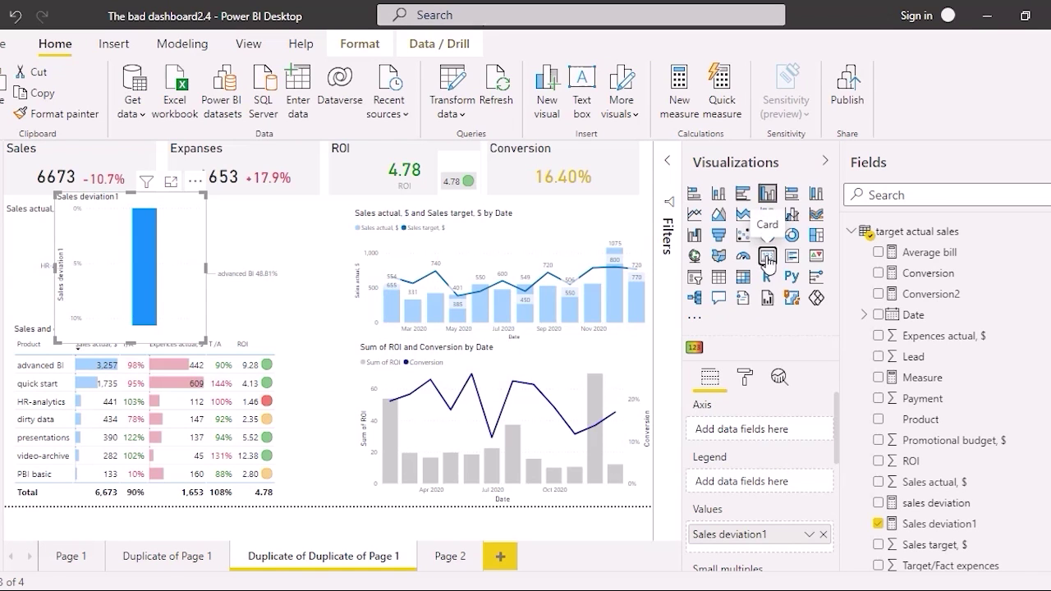
{"action": "left_click", "coordinate": [767, 258]}
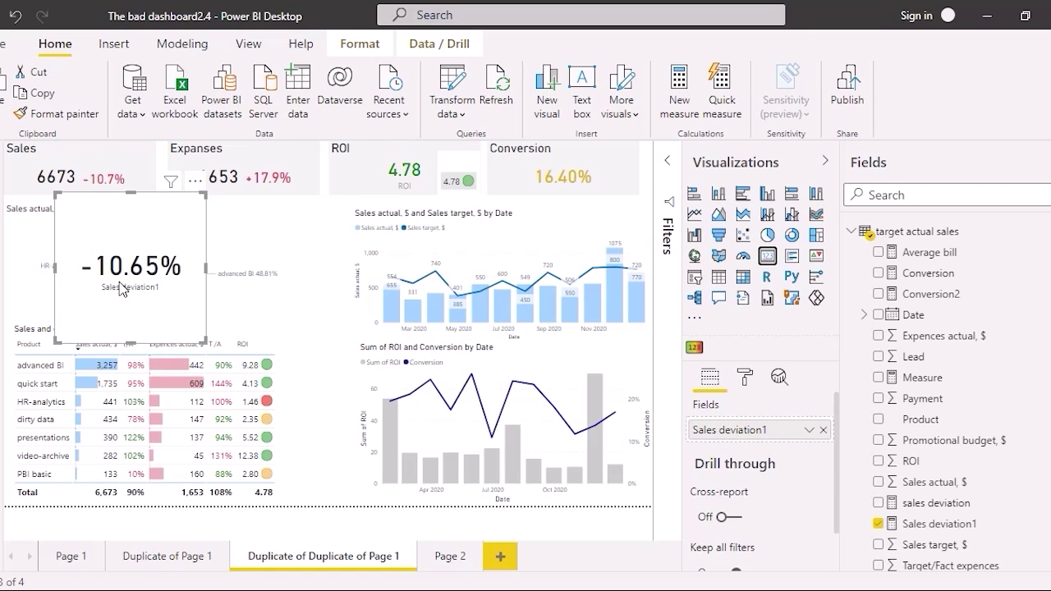
{"action": "mouse_move", "coordinate": [138, 284]}
{"action": "left_click_drag", "start_coordinate": [141, 213], "coordinate": [291, 211]}
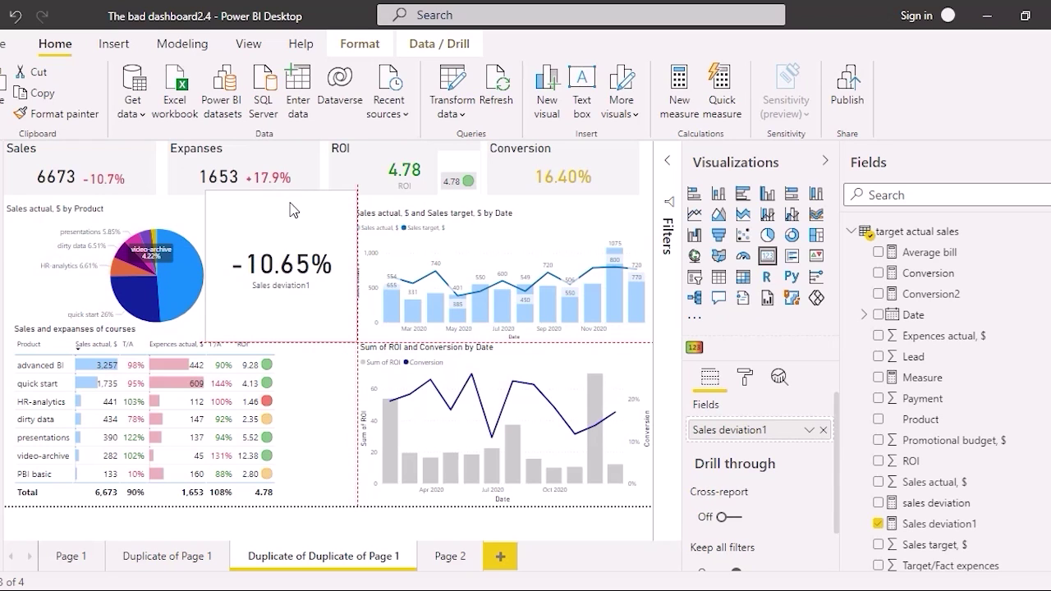
{"action": "left_click_drag", "start_coordinate": [291, 210], "coordinate": [292, 210]}
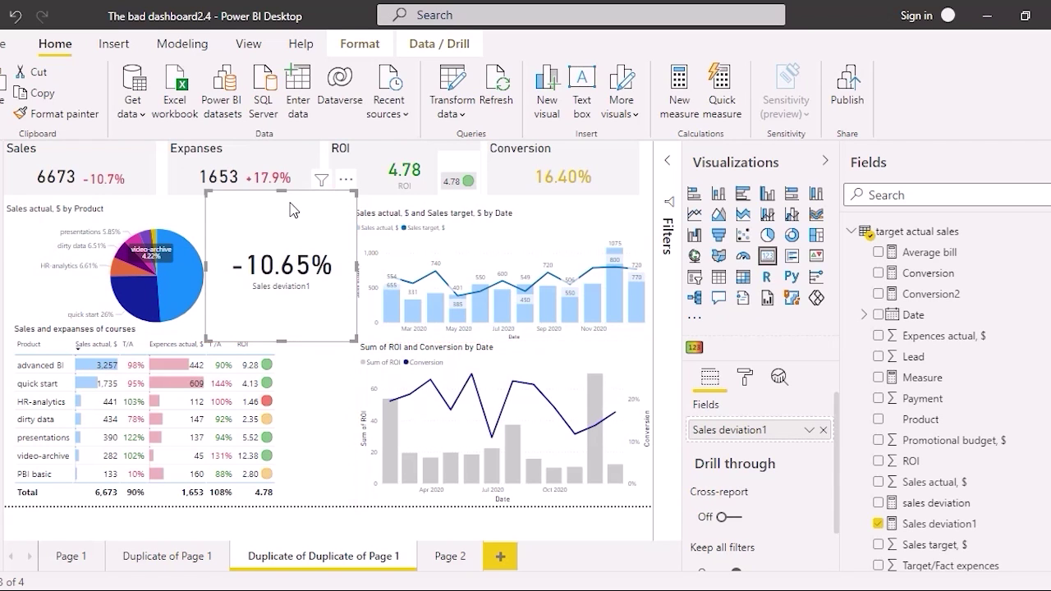
Copy the Sales and expaanses of courses table to Page 2 and remove its ROI, T /A and Expences actual, $ columns.
{"action": "left_click", "coordinate": [294, 410]}
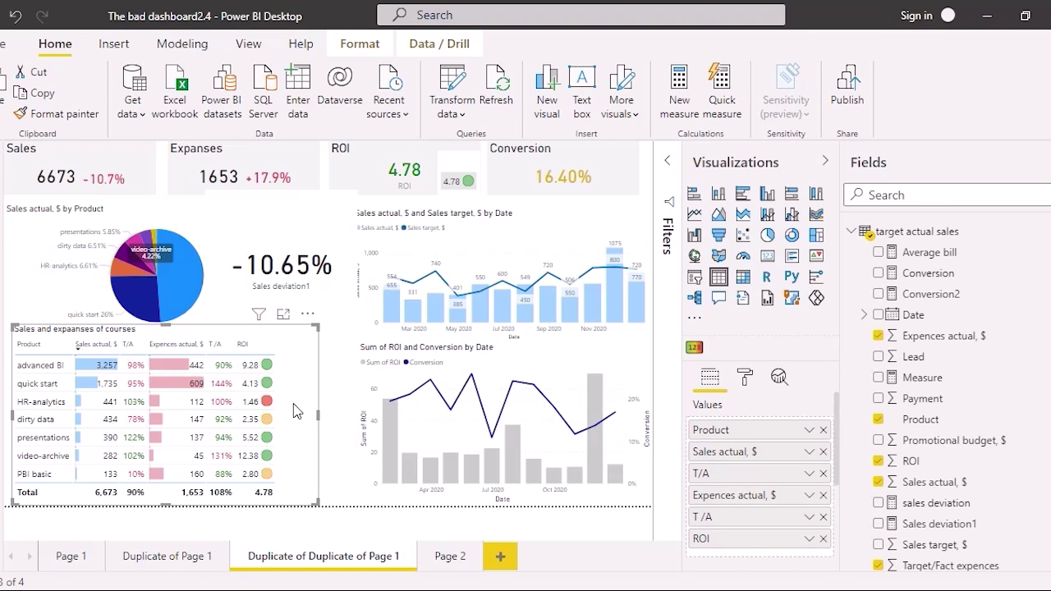
{"action": "left_click", "coordinate": [451, 560]}
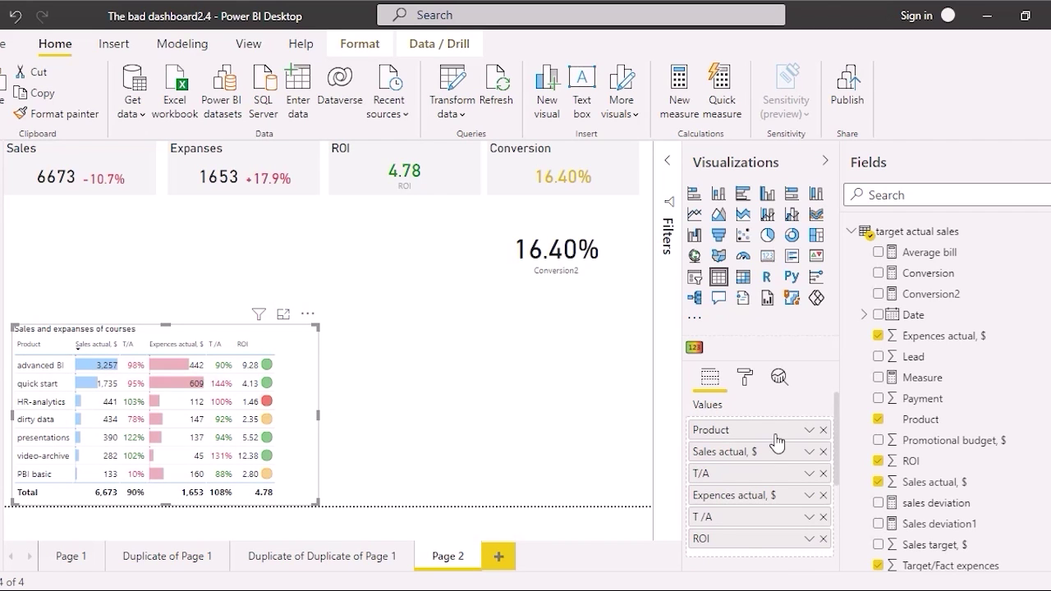
{"action": "left_click", "coordinate": [823, 539]}
{"action": "left_click", "coordinate": [823, 516]}
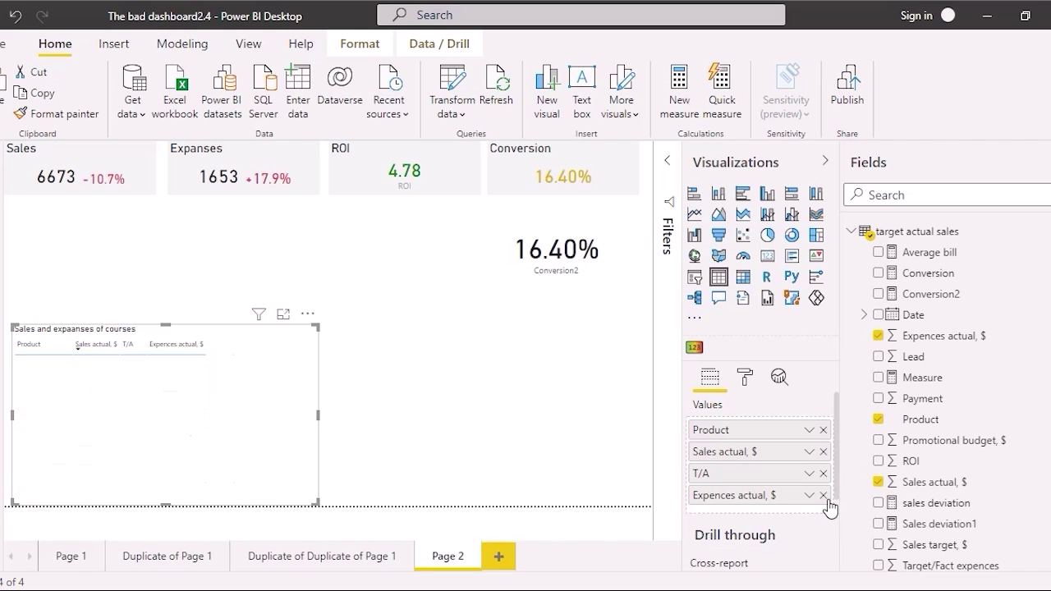
{"action": "left_click", "coordinate": [823, 495]}
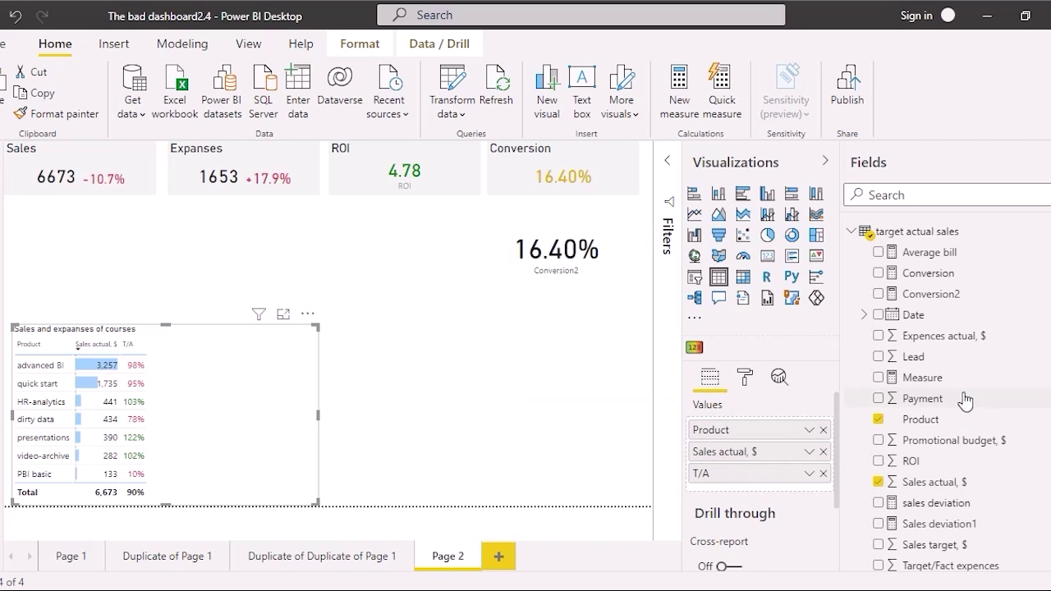
Add Sales target, $ to the Page 2 table and filter the page by the video-archive product.
{"action": "left_click", "coordinate": [878, 544]}
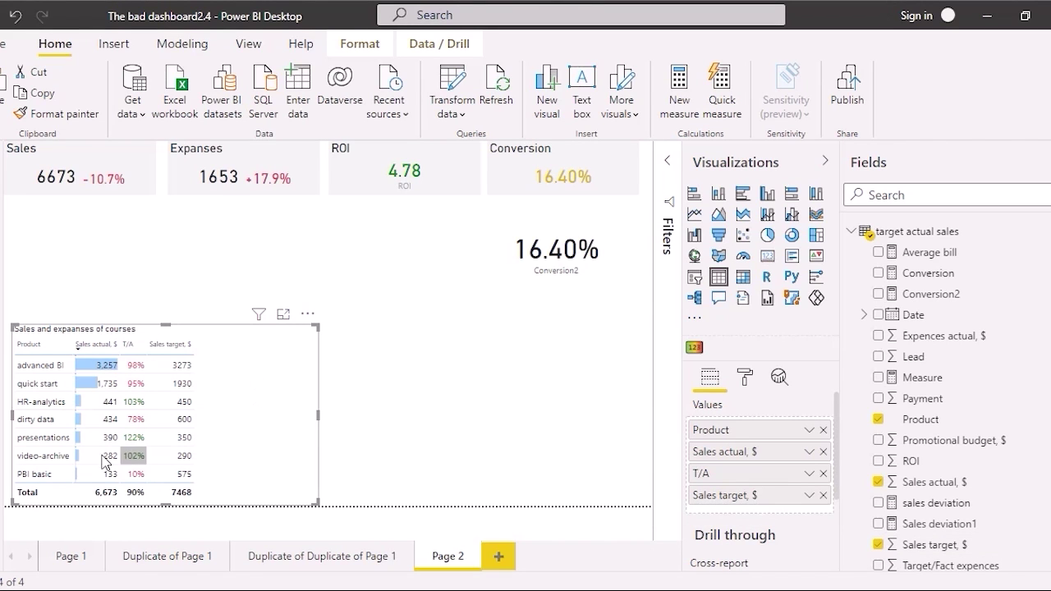
{"action": "left_click", "coordinate": [43, 458]}
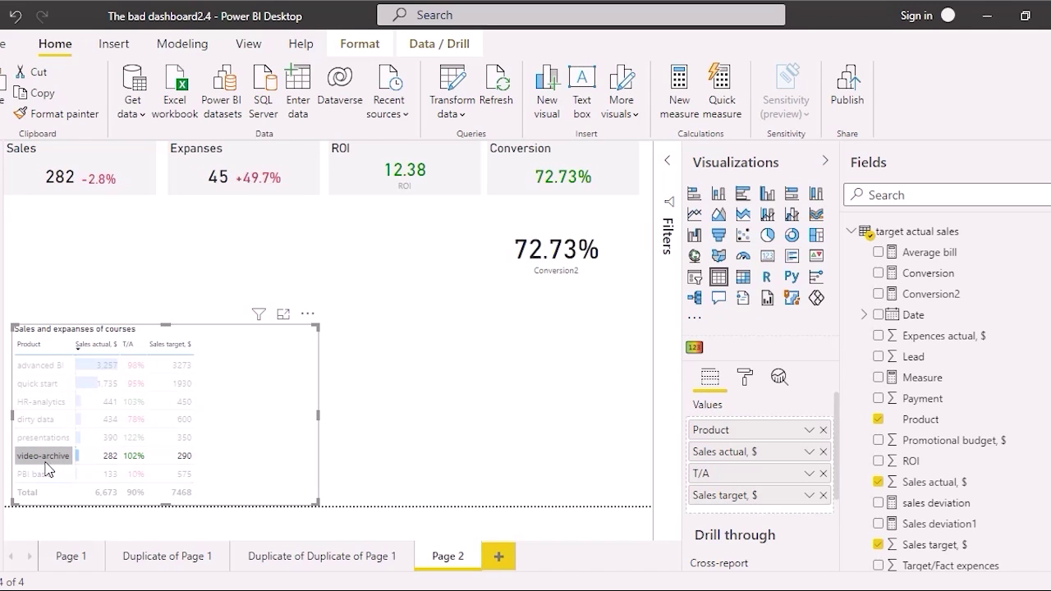
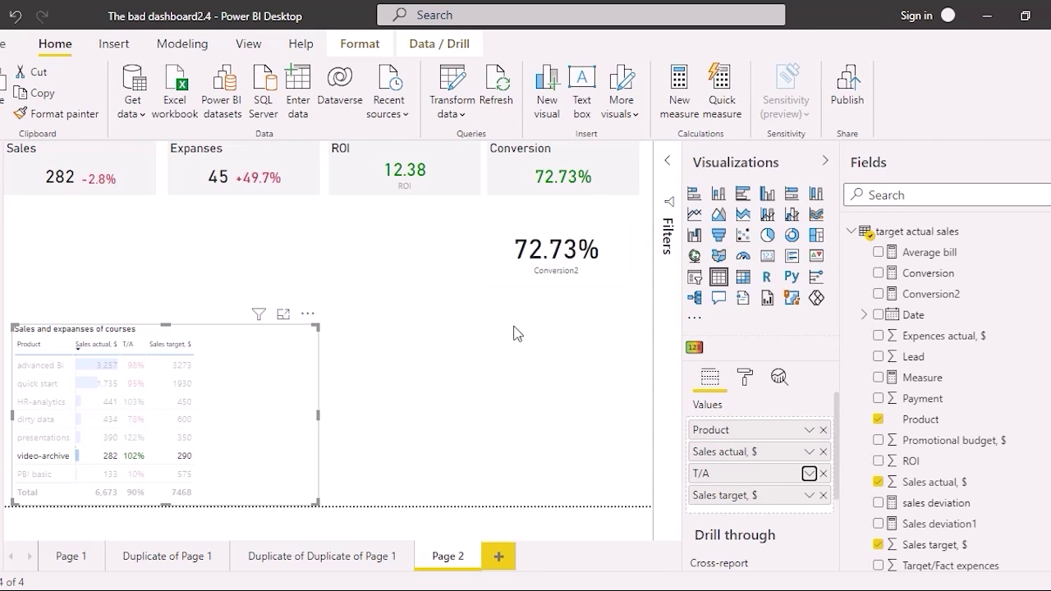
Switch to the 2 Sales dynamics workbook in Excel and create a PivotTable from the sales data on a new worksheet.
{"action": "key", "text": "alt+Tab"}
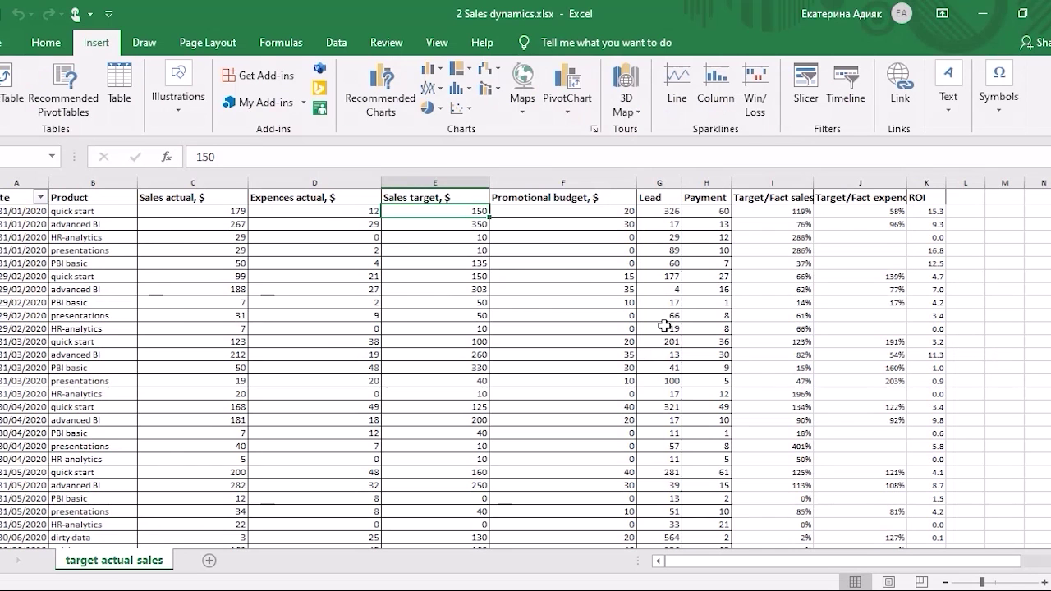
{"action": "left_click", "coordinate": [12, 107]}
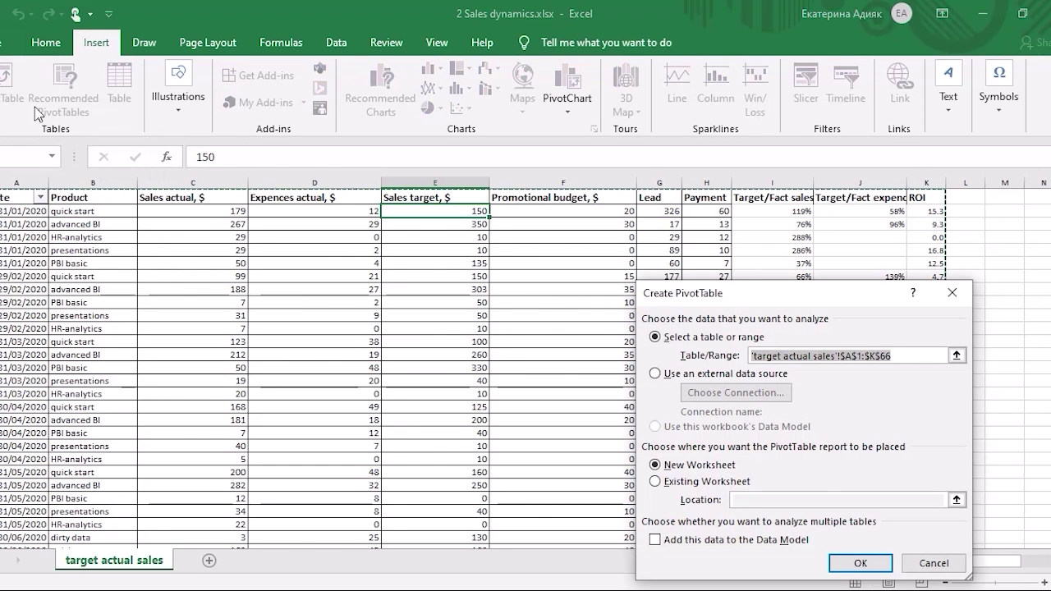
{"action": "left_click", "coordinate": [859, 565]}
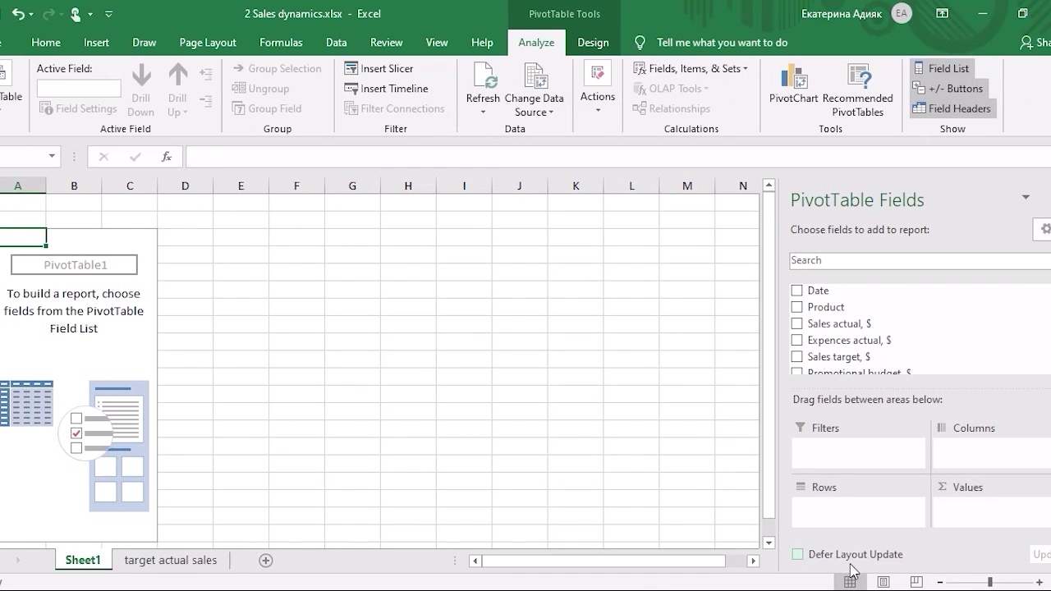
Put Product in the PivotTable rows and add Sales target, $, Sales actual, $ and Target/Fact sales as values.
{"action": "left_click", "coordinate": [796, 310]}
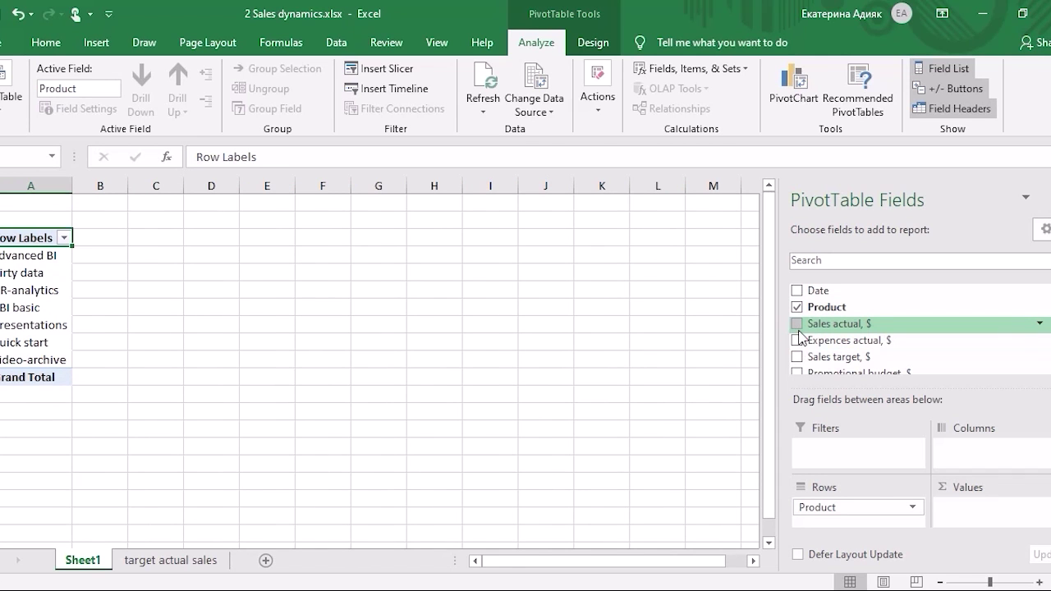
{"action": "left_click", "coordinate": [797, 358]}
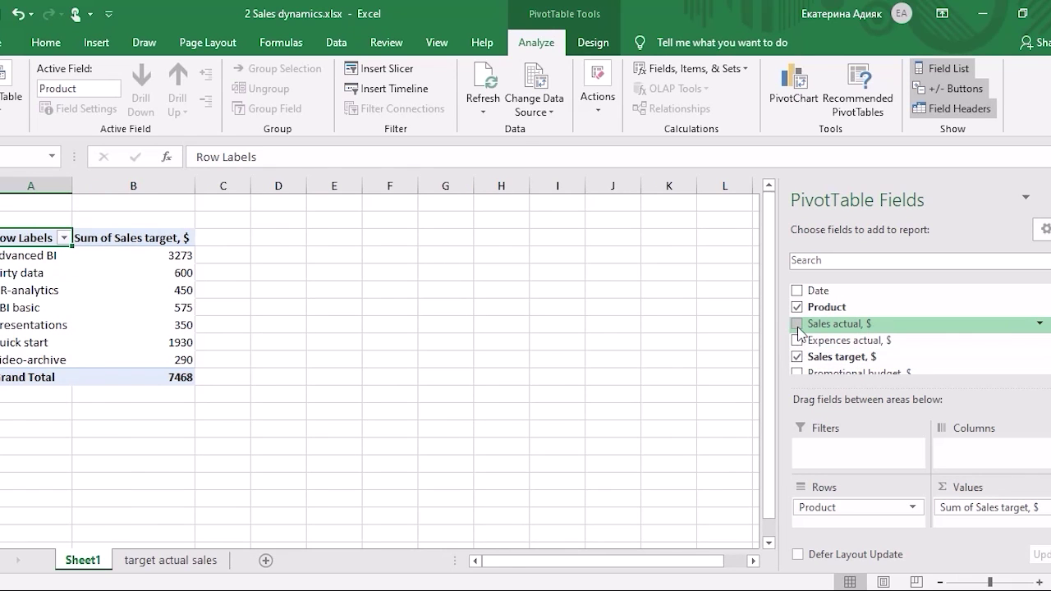
{"action": "left_click", "coordinate": [796, 325]}
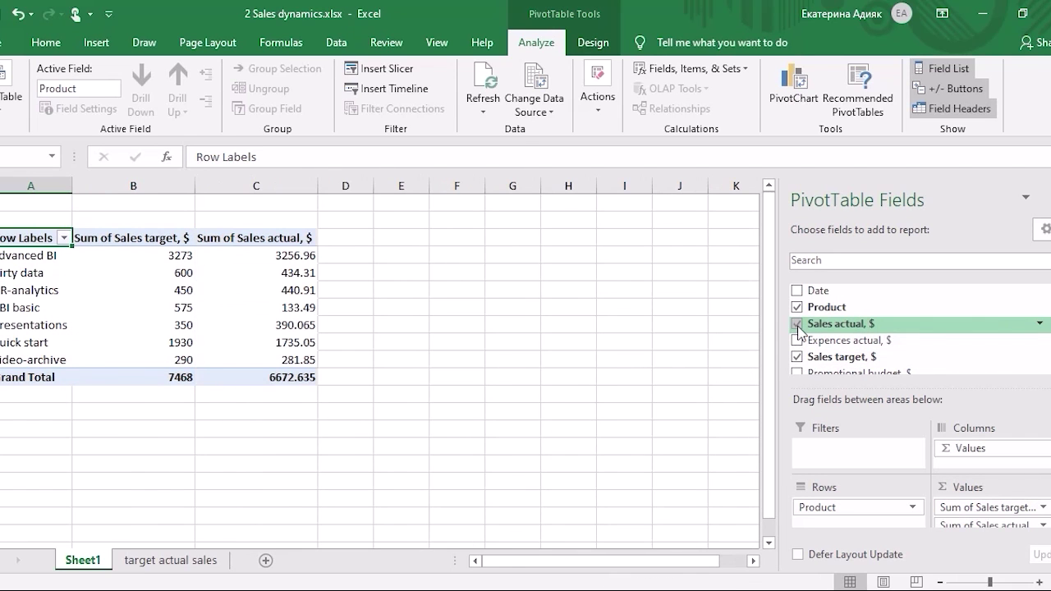
{"action": "scroll", "coordinate": [846, 328], "scroll_direction": "down", "scroll_amount": 2}
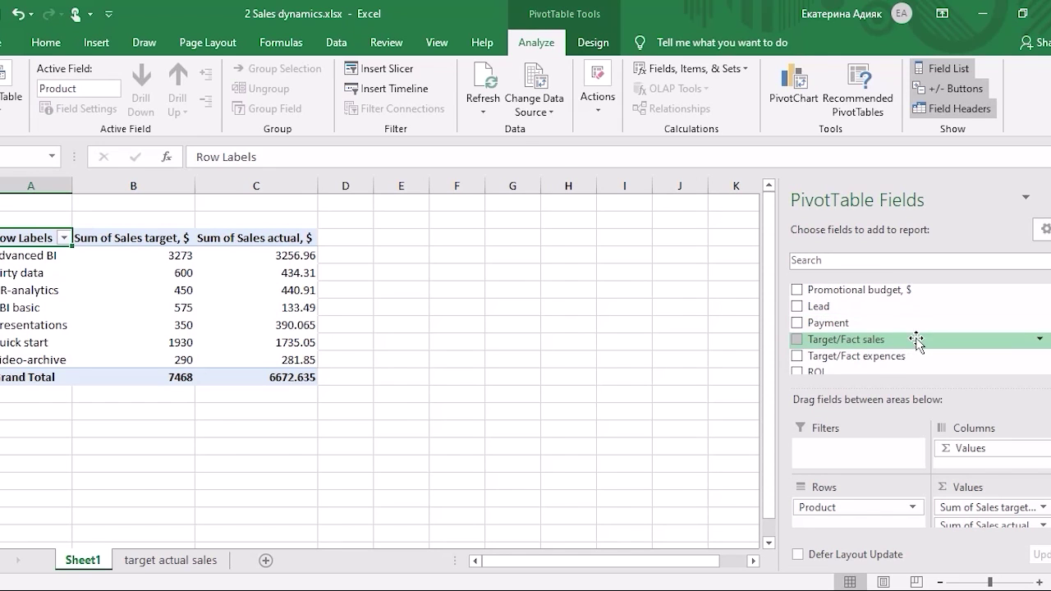
{"action": "left_click", "coordinate": [801, 345]}
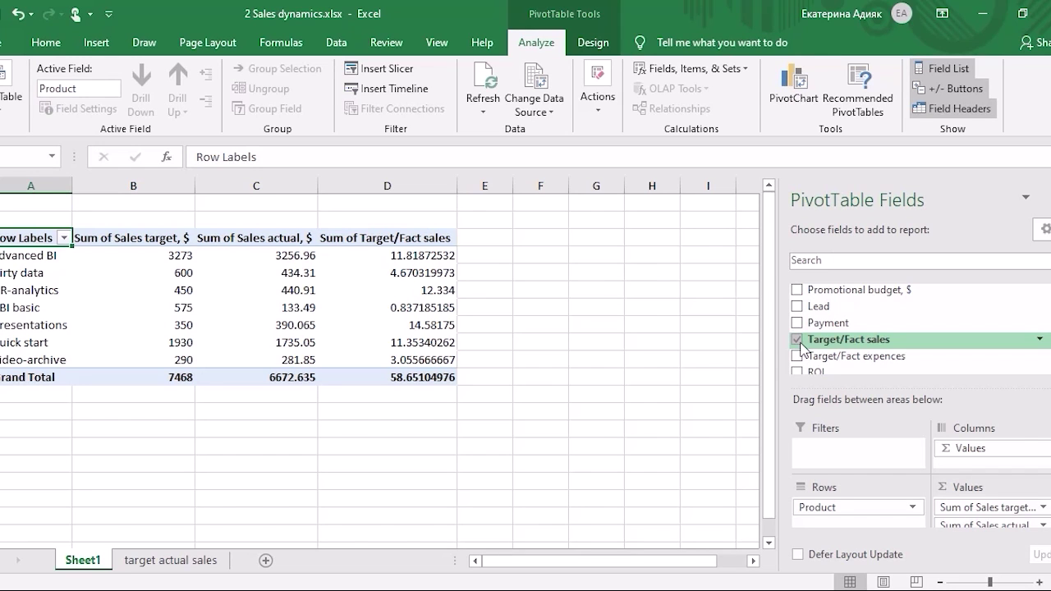
Add Date to the PivotTable and collapse every product except video-archive so only its months stay expanded.
{"action": "scroll", "coordinate": [813, 337], "scroll_direction": "up", "scroll_amount": 5}
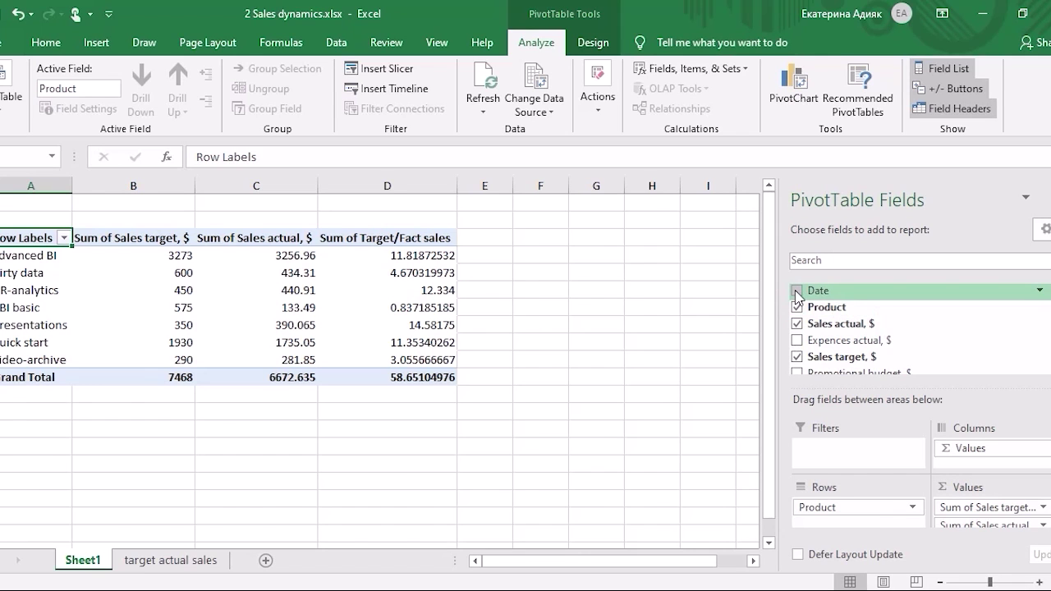
{"action": "left_click", "coordinate": [797, 291]}
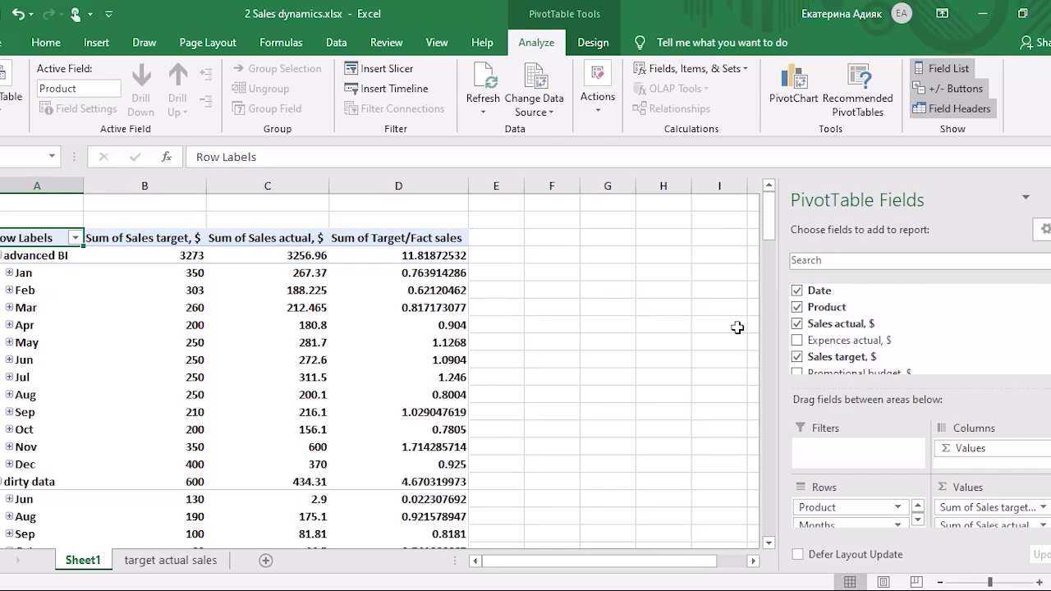
{"action": "left_click", "coordinate": [2, 255]}
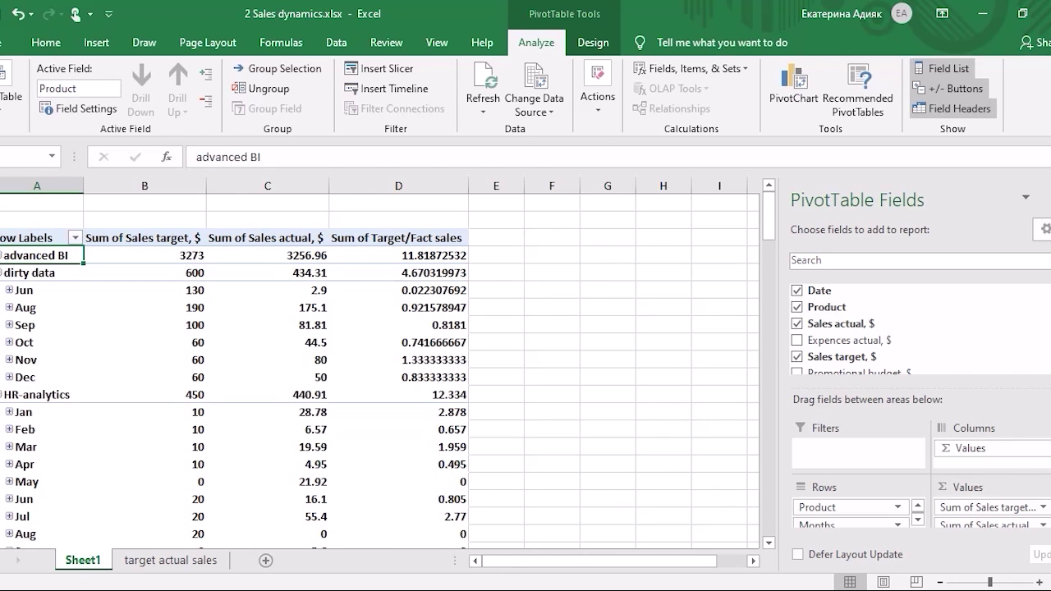
{"action": "left_click", "coordinate": [1, 273]}
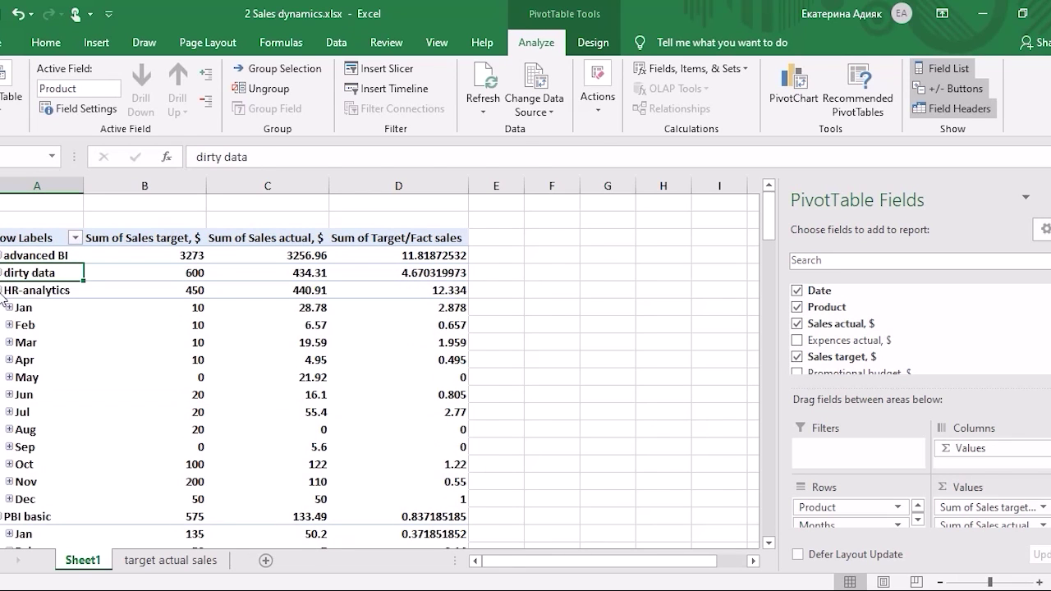
{"action": "left_click", "coordinate": [2, 291]}
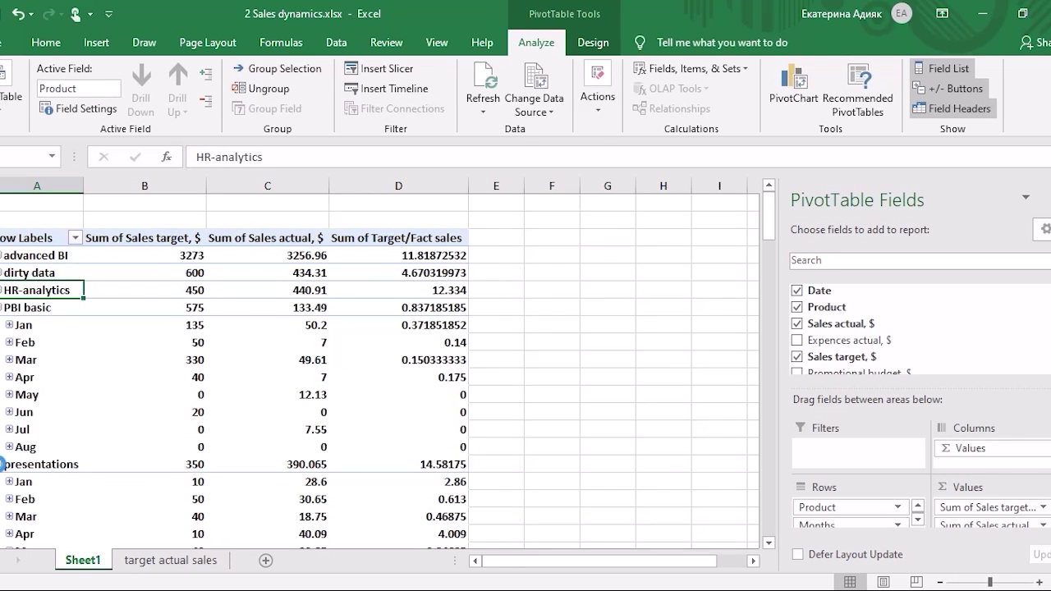
{"action": "left_click", "coordinate": [2, 465]}
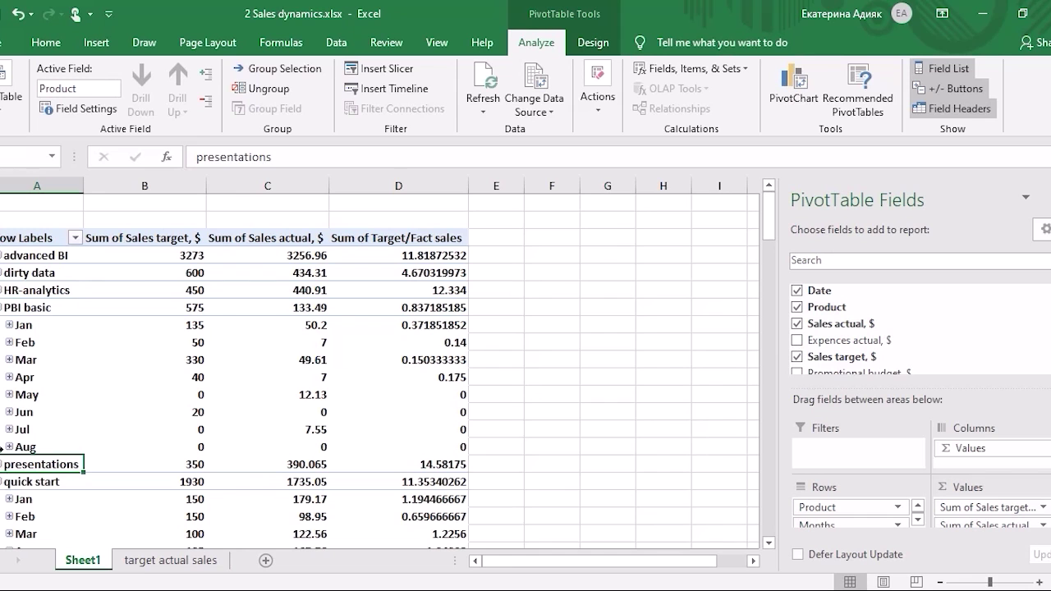
{"action": "left_click", "coordinate": [3, 307]}
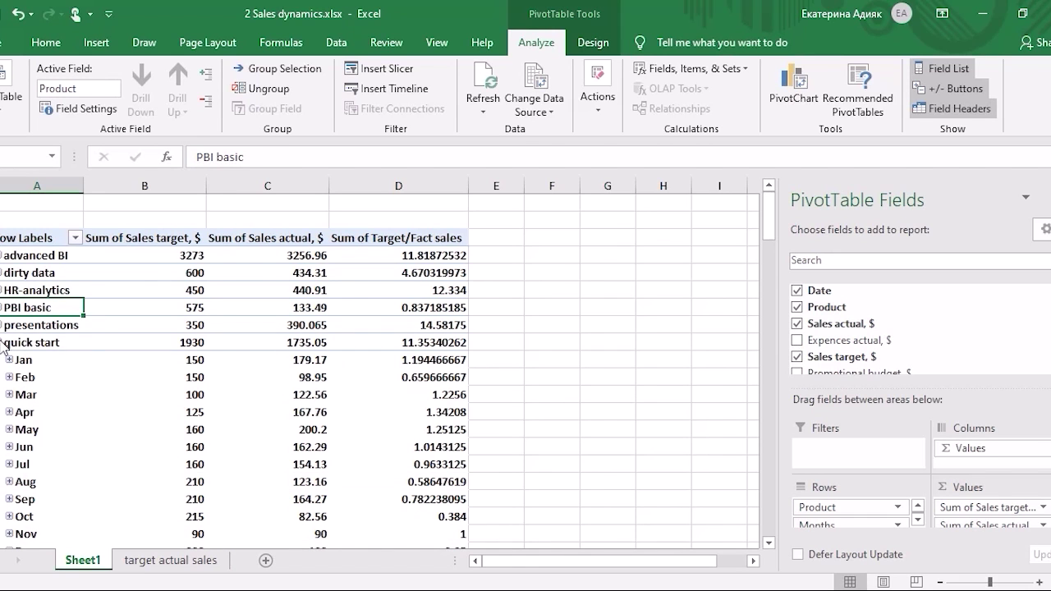
{"action": "left_click", "coordinate": [2, 343]}
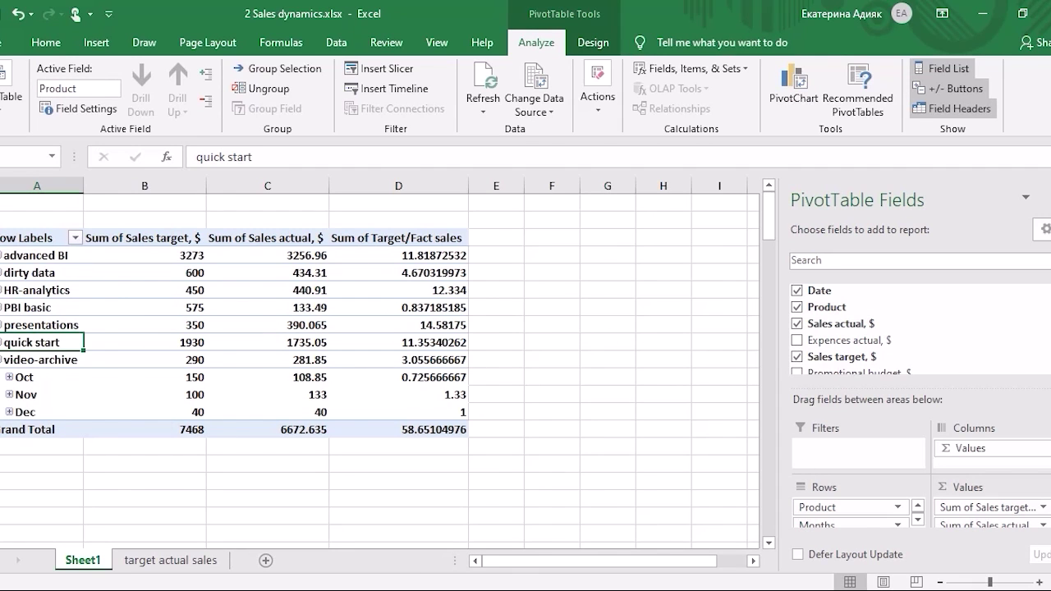
{"action": "left_click", "coordinate": [33, 238]}
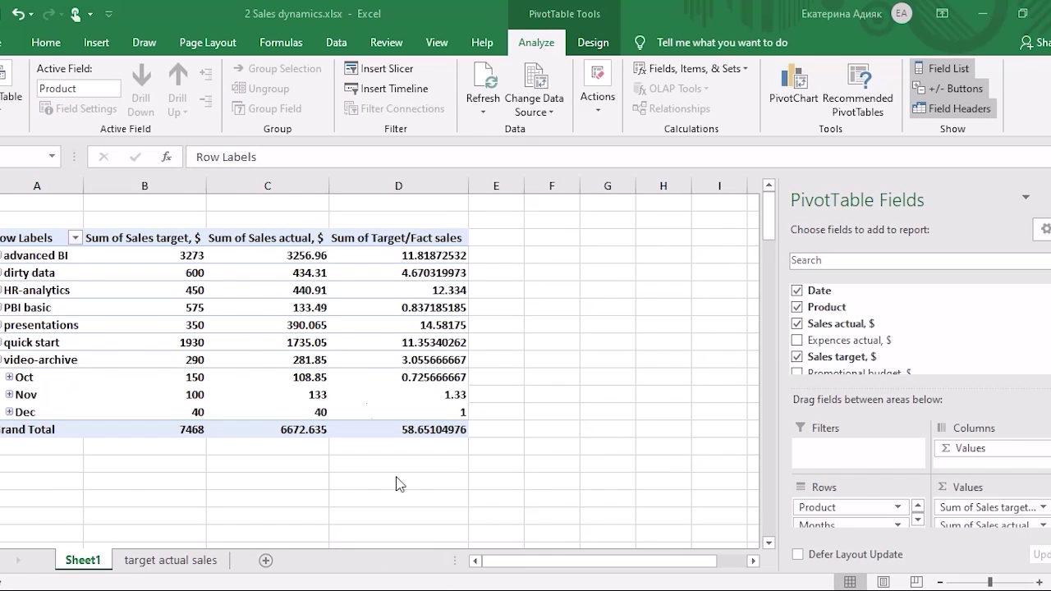
Summarize the Target/Fact sales field by Average and format it as a percentage.
{"action": "left_click", "coordinate": [400, 238]}
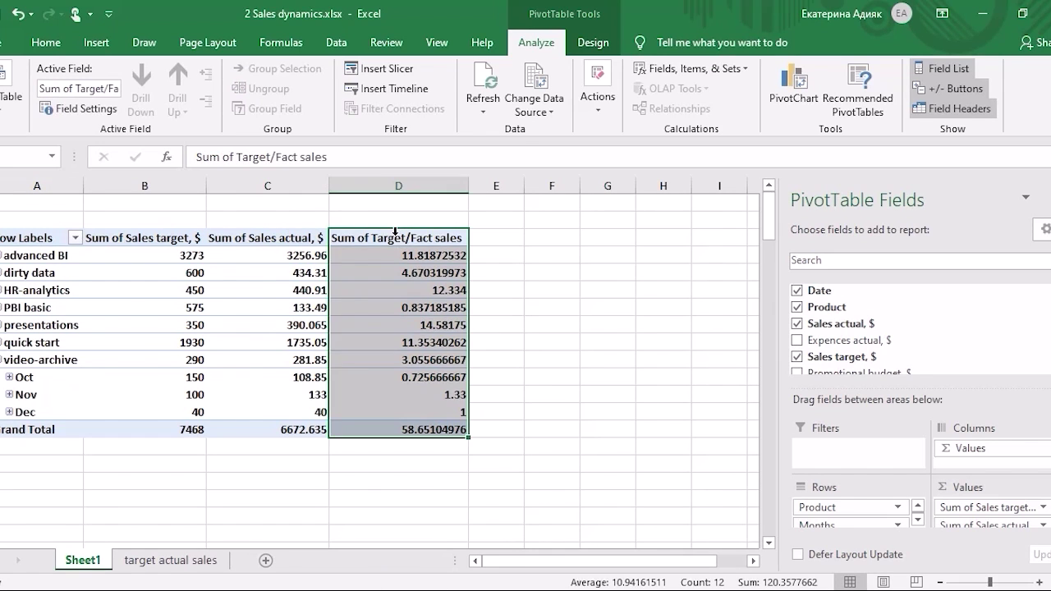
{"action": "double_click", "coordinate": [394, 238]}
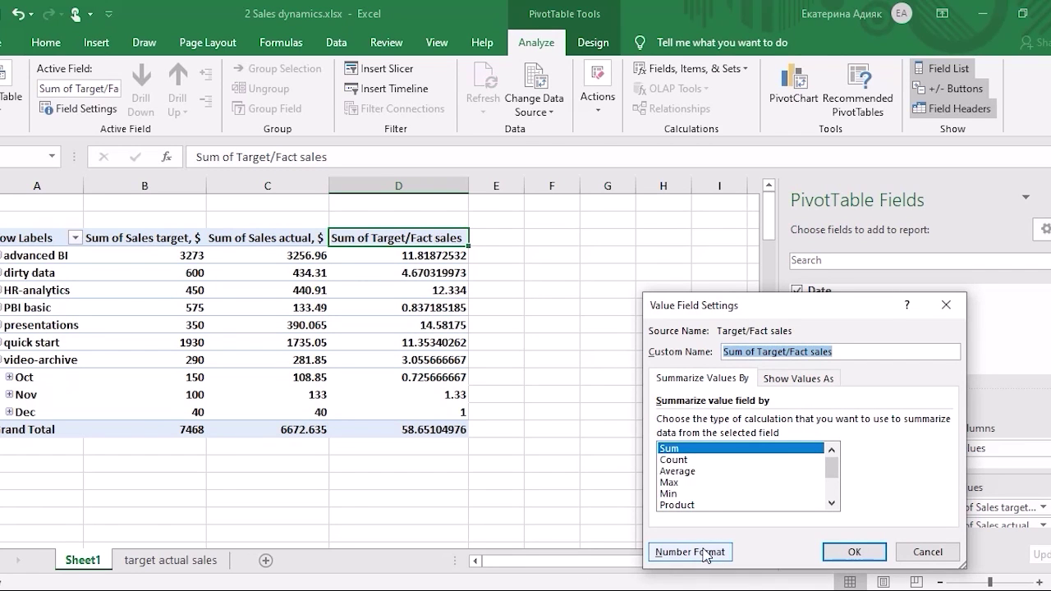
{"action": "left_click", "coordinate": [681, 472]}
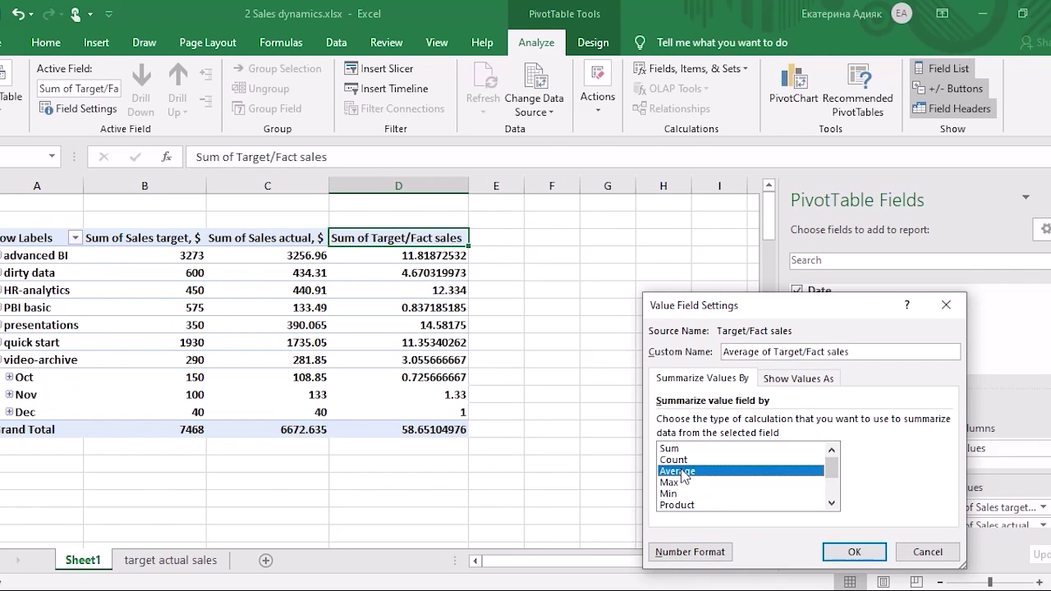
{"action": "left_click", "coordinate": [684, 552]}
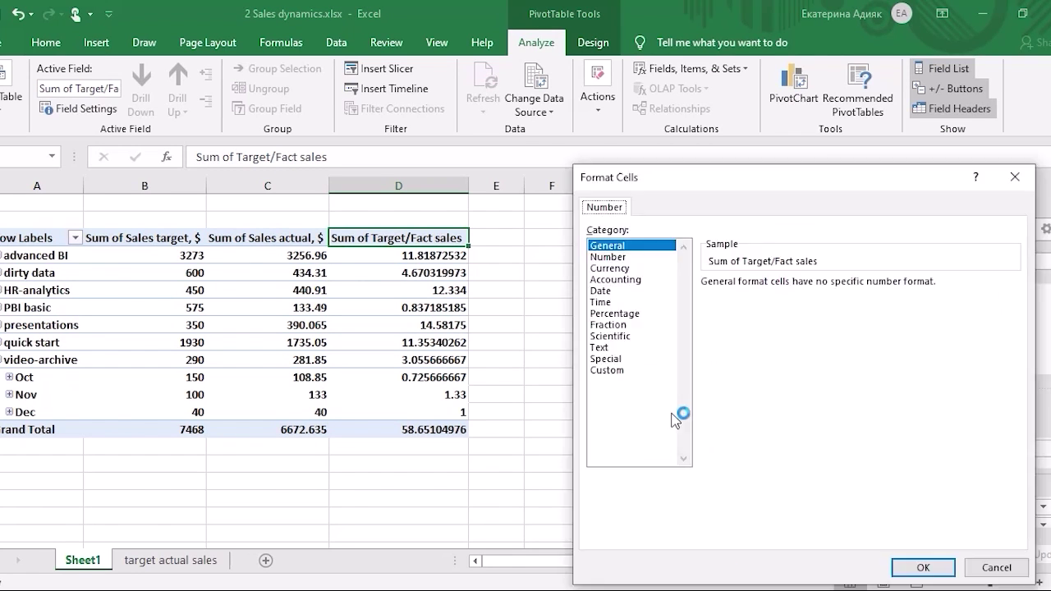
{"action": "left_click", "coordinate": [641, 314]}
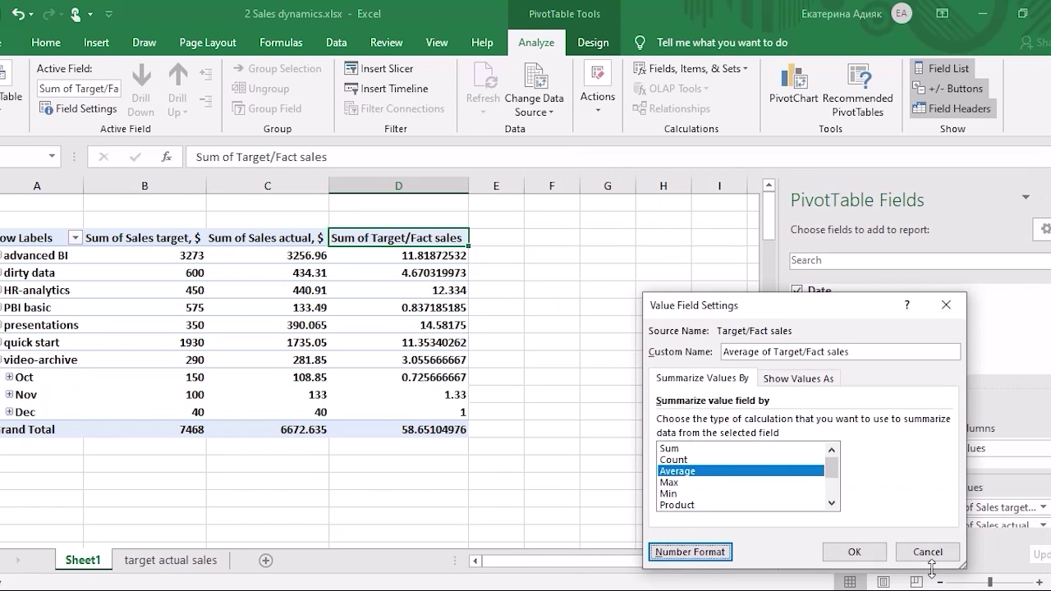
{"action": "left_click", "coordinate": [854, 552]}
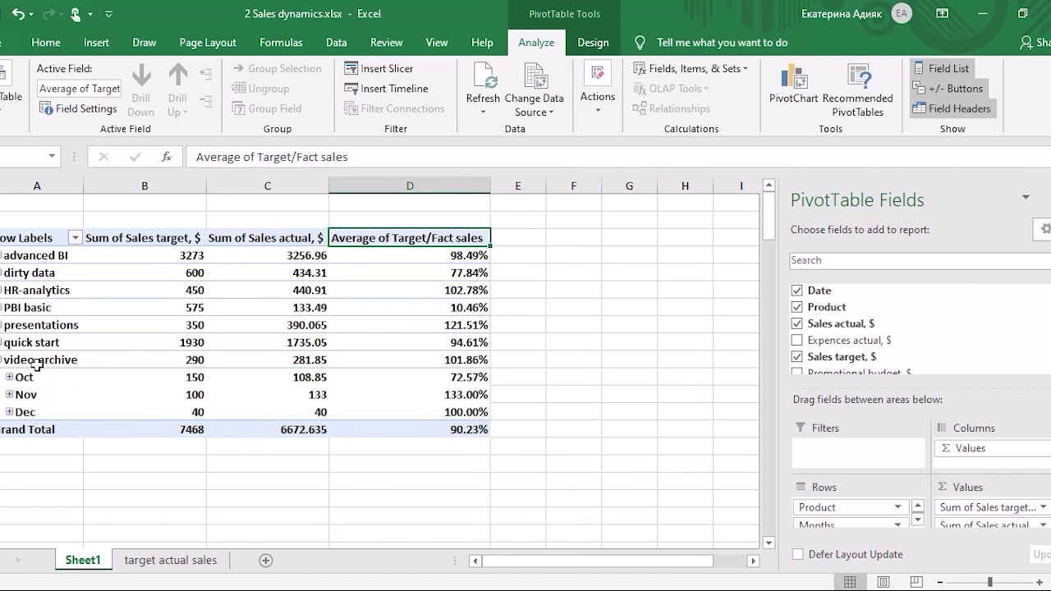
{"action": "mouse_move", "coordinate": [370, 353]}
{"action": "mouse_move", "coordinate": [416, 366]}
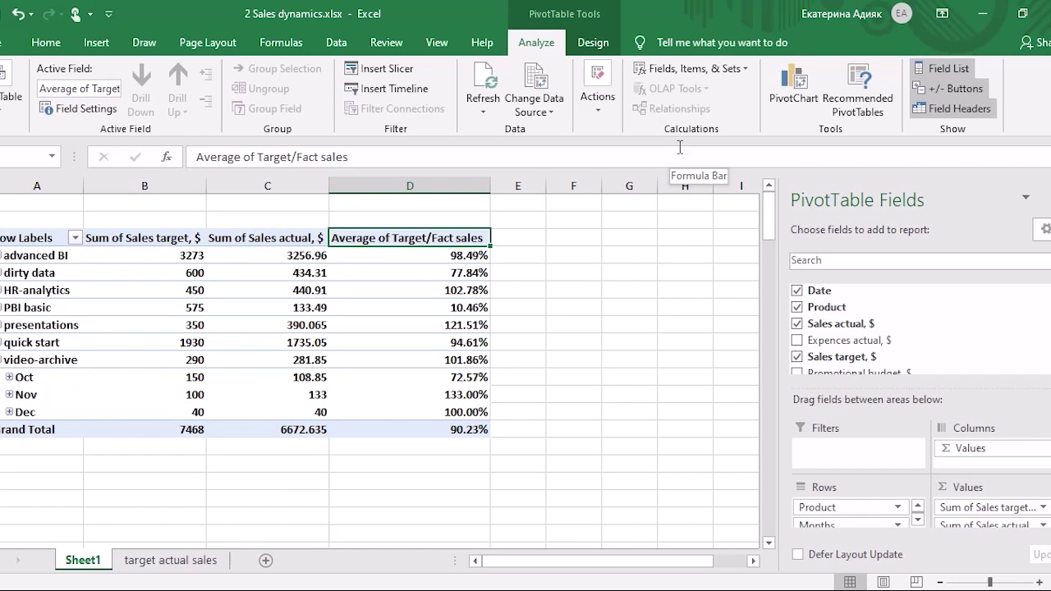
Switch back to Power BI and start a new measure named T/A sales correct.
{"action": "key", "text": "alt+Tab"}
{"action": "key", "text": "alt+Tab"}
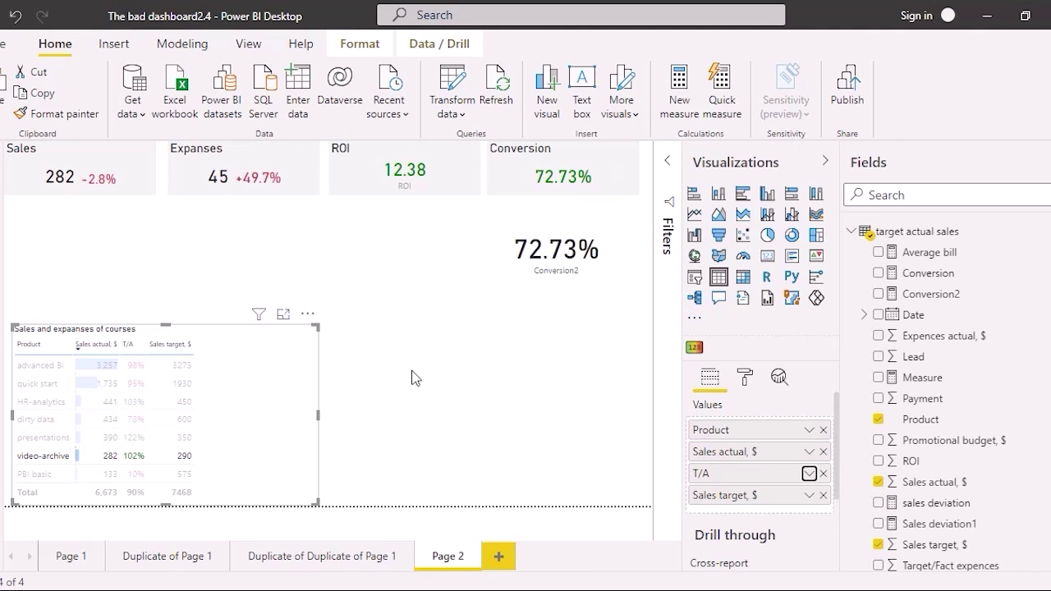
{"action": "left_click", "coordinate": [430, 396]}
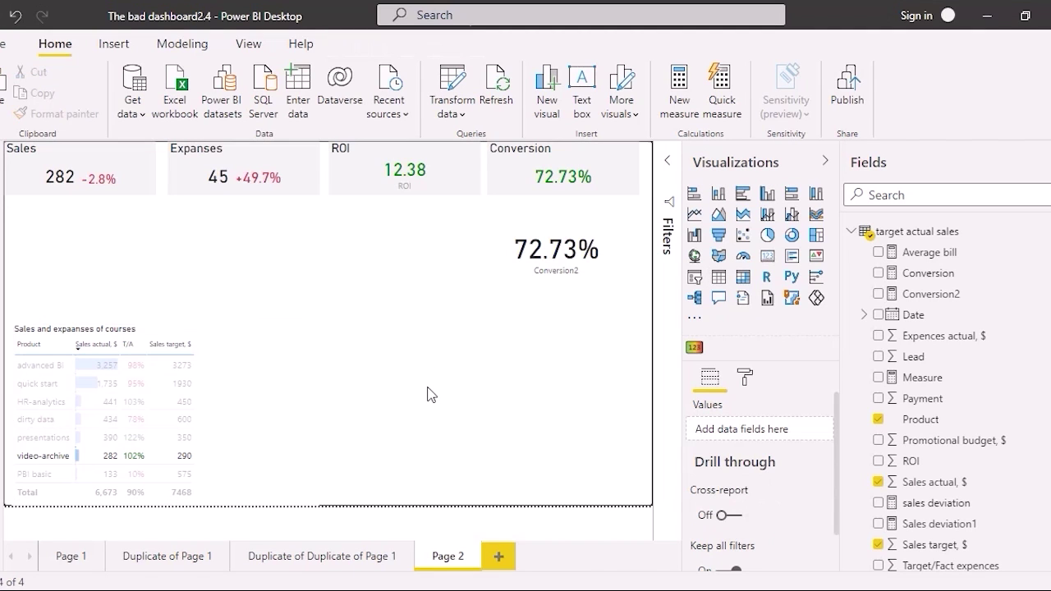
{"action": "left_click", "coordinate": [678, 97]}
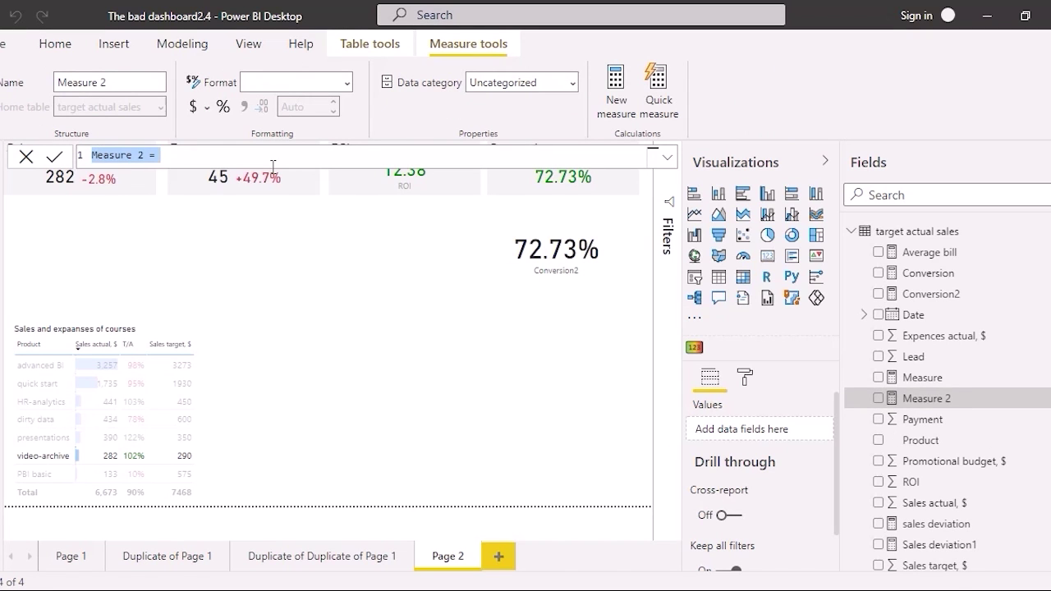
{"action": "type", "text": "T/"}
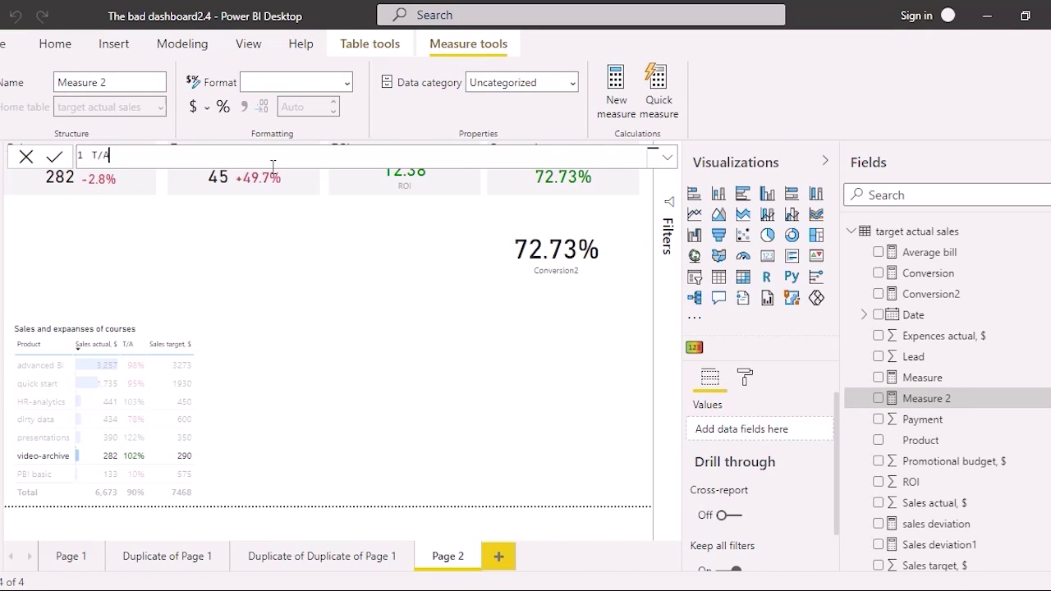
{"action": "type", "text": "A sales "}
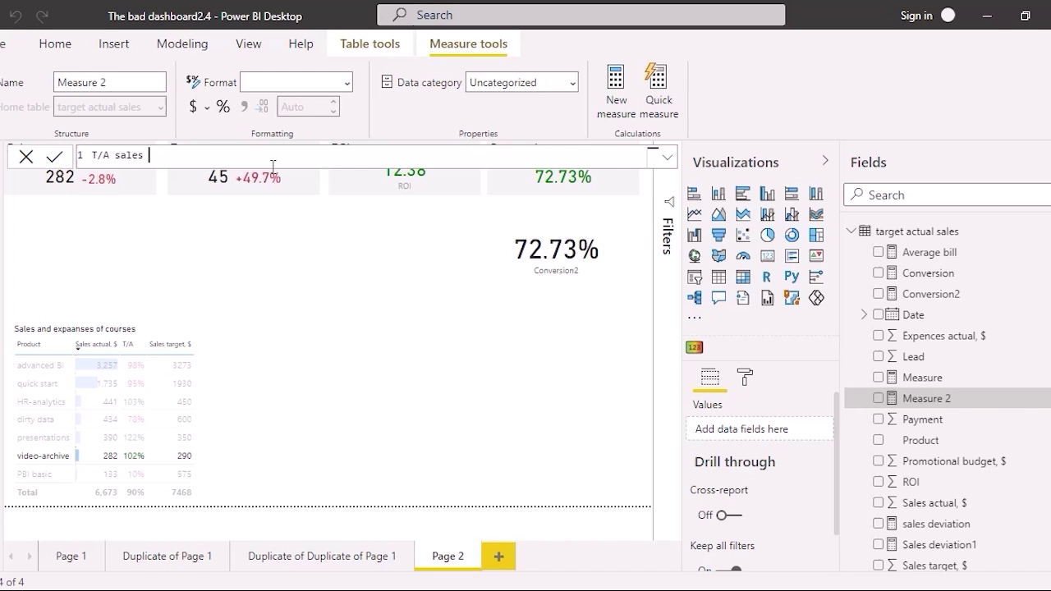
{"action": "type", "text": "correct"}
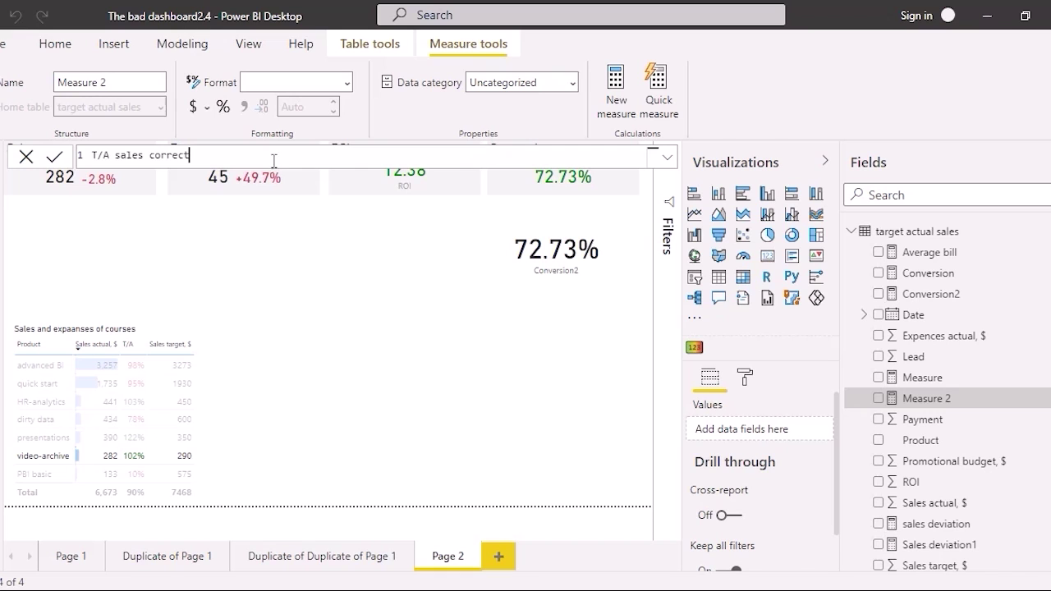
{"action": "type", "text": " ="}
Define T/A sales correct as the sum of Sales actual, $ divided by the sum of Sales target, $ from the target actual sales table.
{"action": "scroll", "coordinate": [995, 330], "scroll_direction": "down", "scroll_amount": 1}
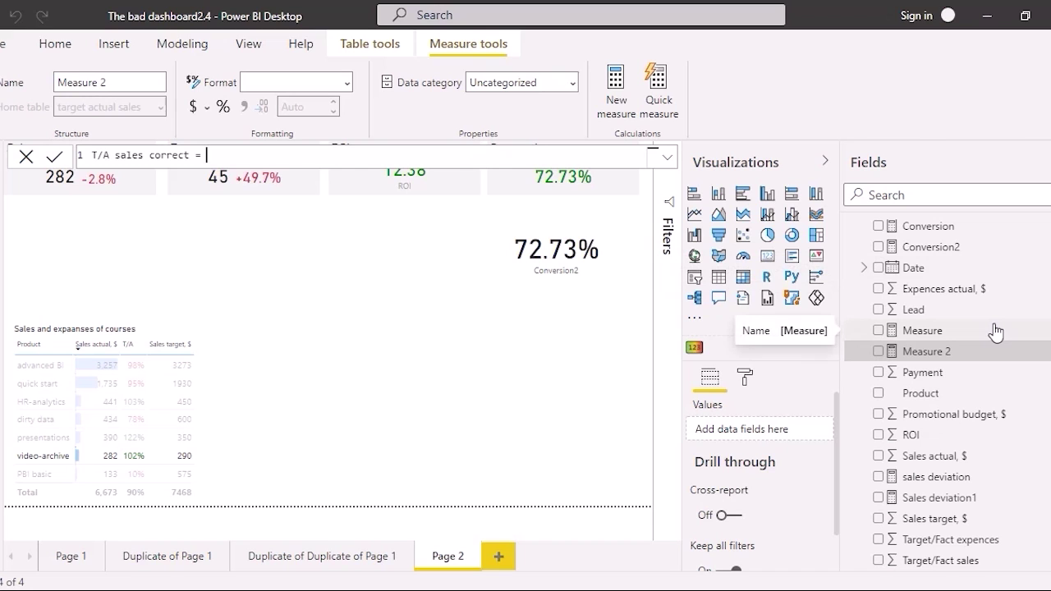
{"action": "scroll", "coordinate": [996, 330], "scroll_direction": "up", "scroll_amount": 1}
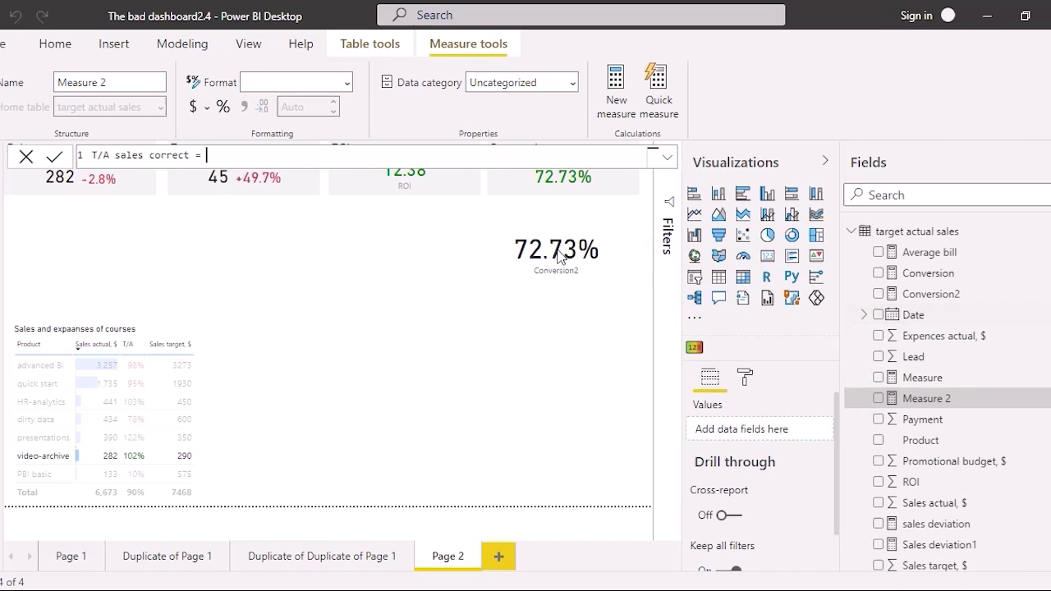
{"action": "type", "text": "UM("}
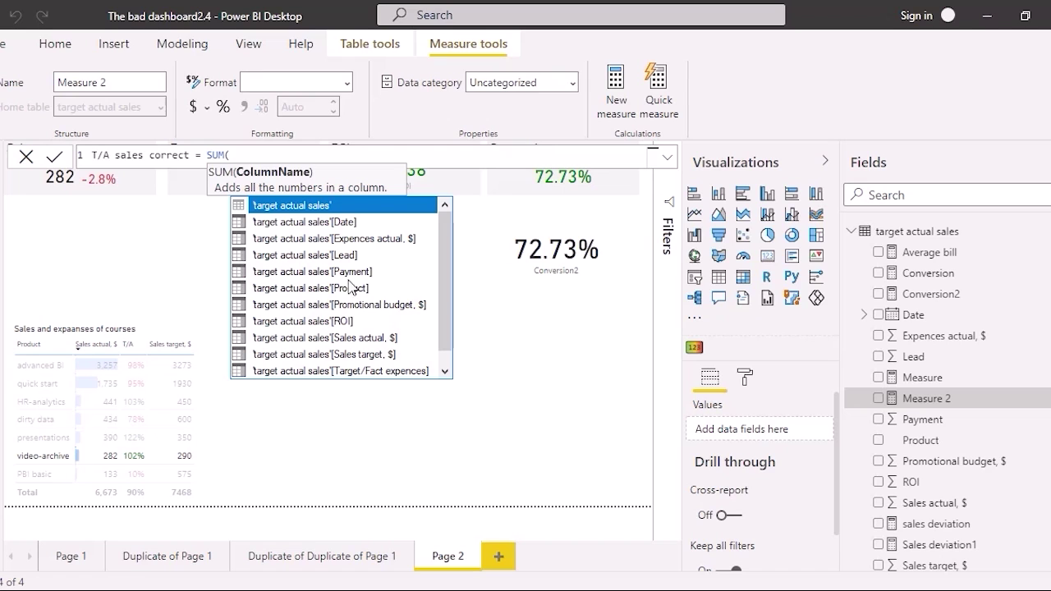
{"action": "double_click", "coordinate": [378, 338]}
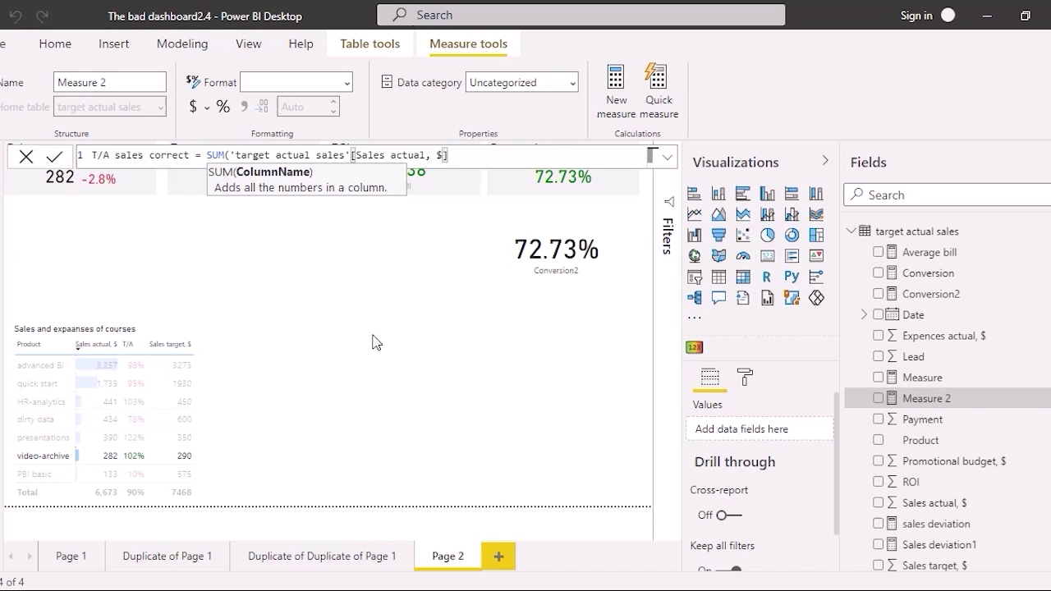
{"action": "type", "text": ")"}
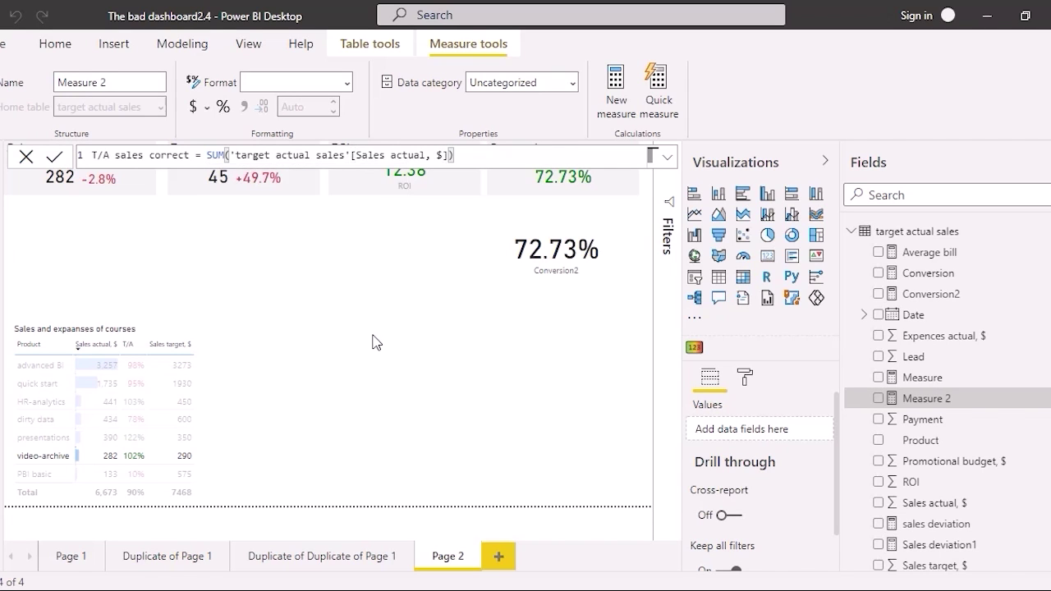
{"action": "type", "text": "/SUM"}
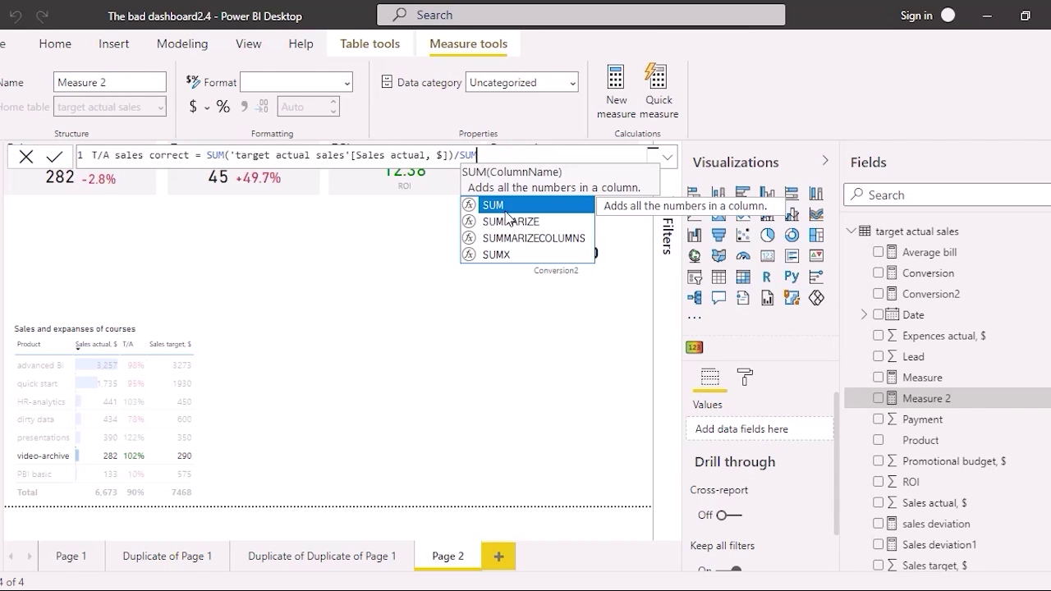
{"action": "type", "text": "("}
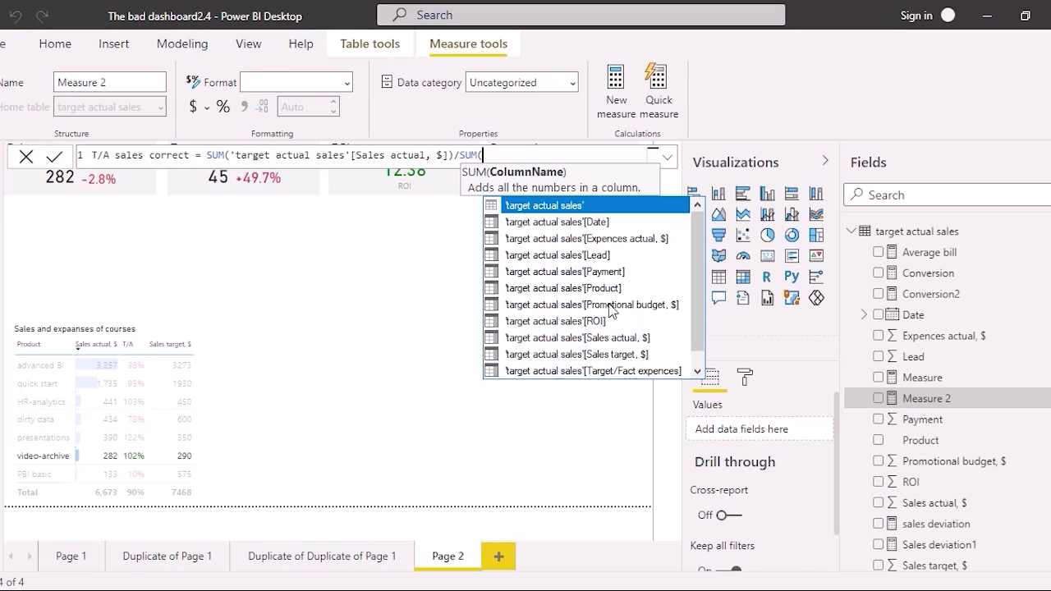
{"action": "left_click", "coordinate": [609, 355]}
{"action": "left_click", "coordinate": [609, 354]}
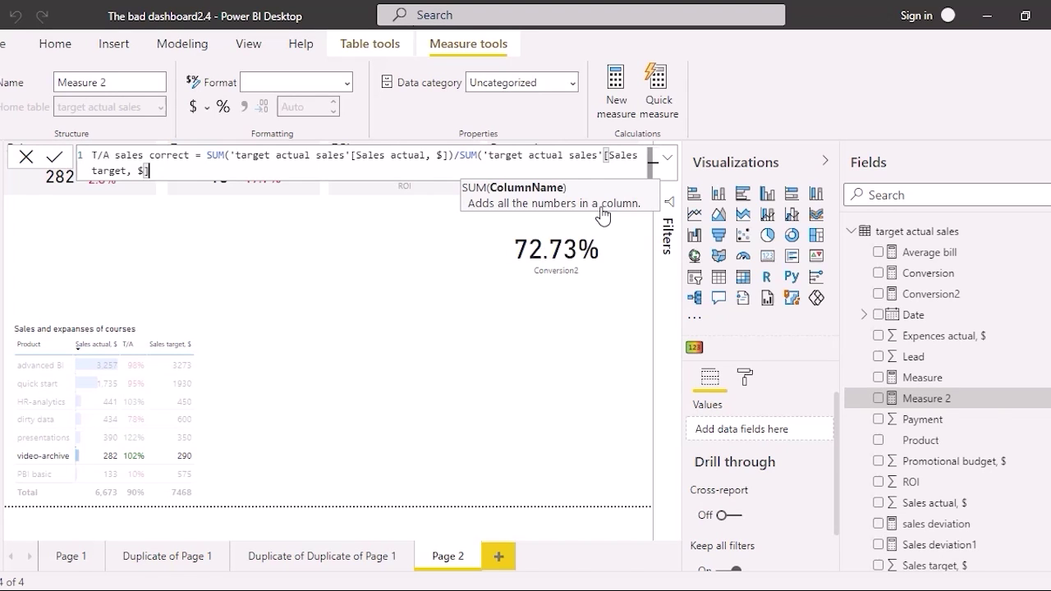
{"action": "type", "text": ")"}
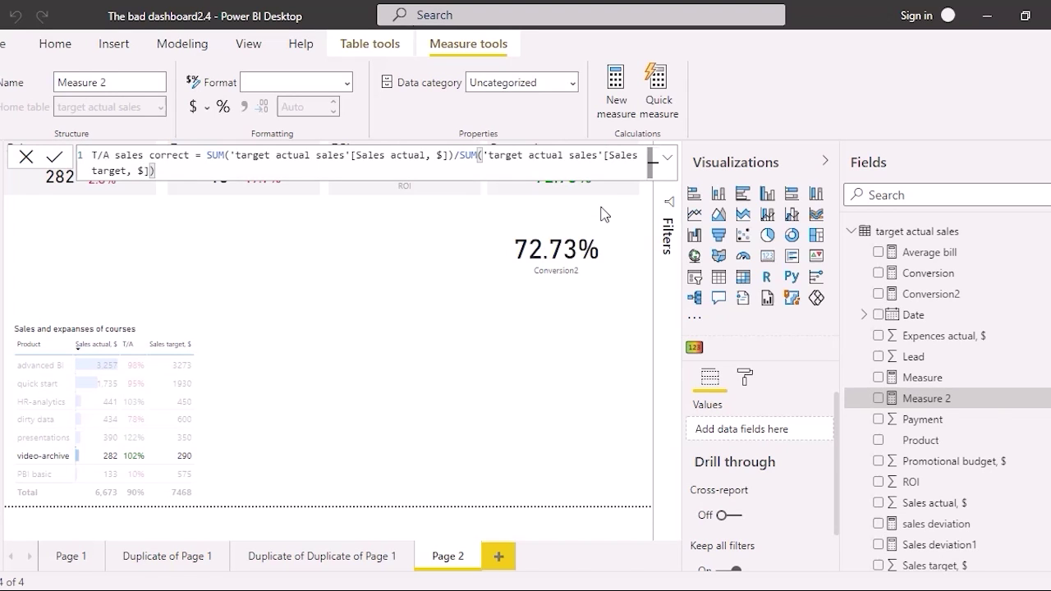
{"action": "key", "text": "Return"}
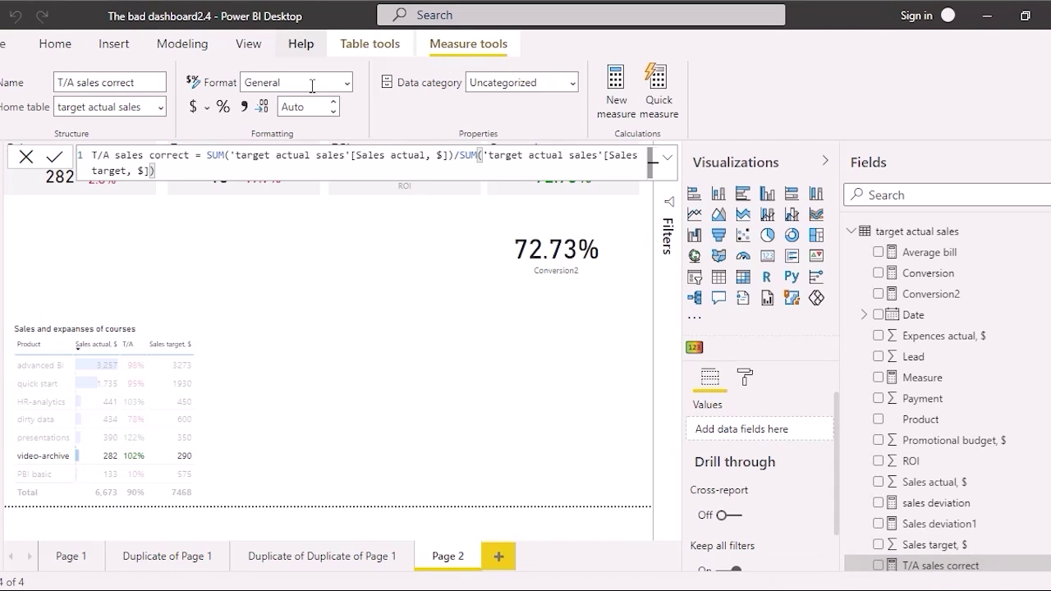
Format the T/A sales correct measure as Percentage and add it to the Sales and expaanses of courses table.
{"action": "left_click", "coordinate": [343, 82]}
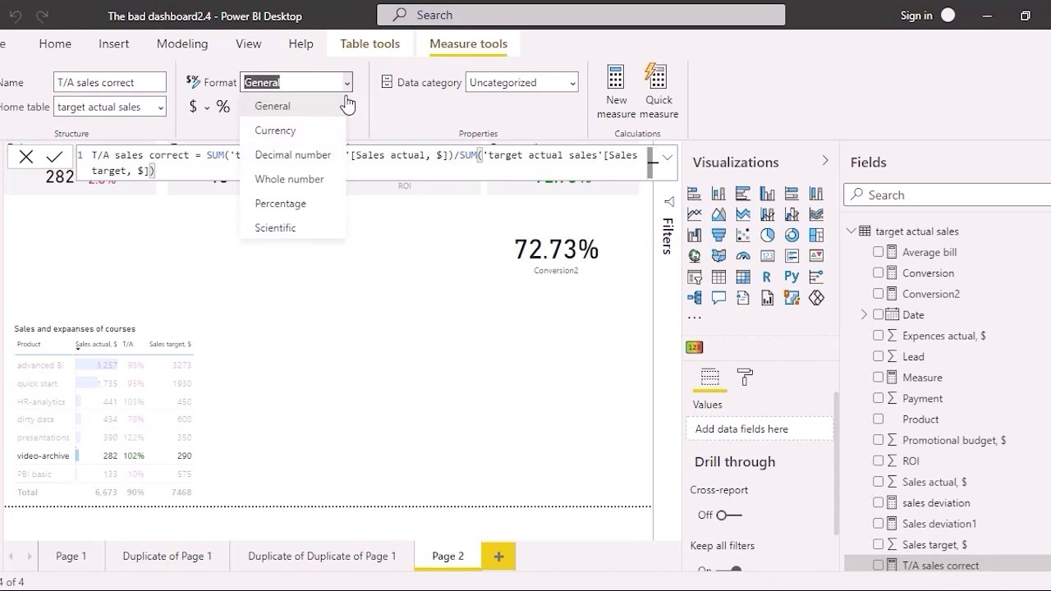
{"action": "left_click", "coordinate": [291, 205]}
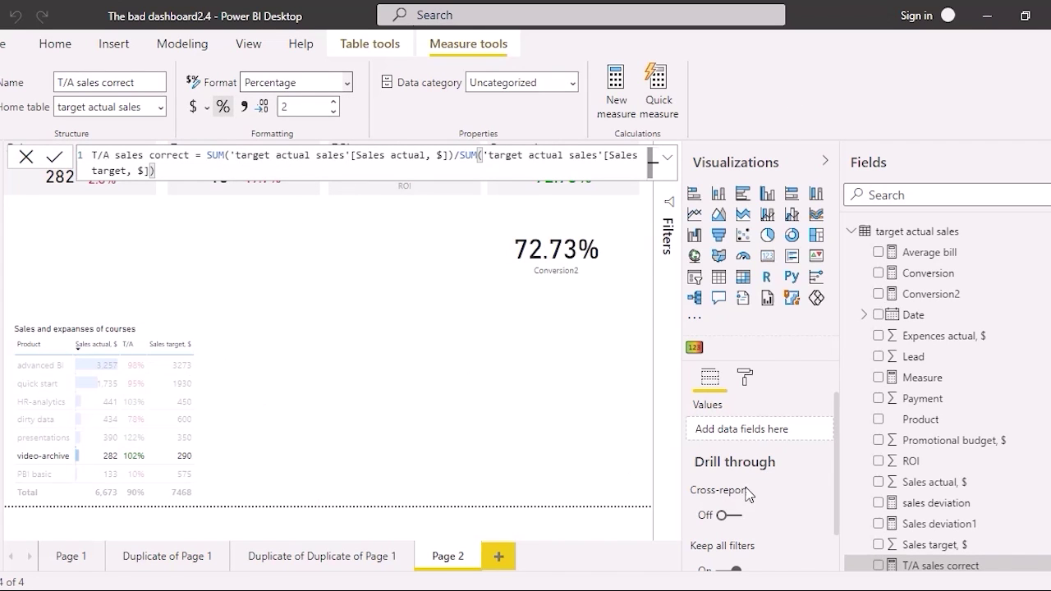
{"action": "left_click", "coordinate": [221, 396]}
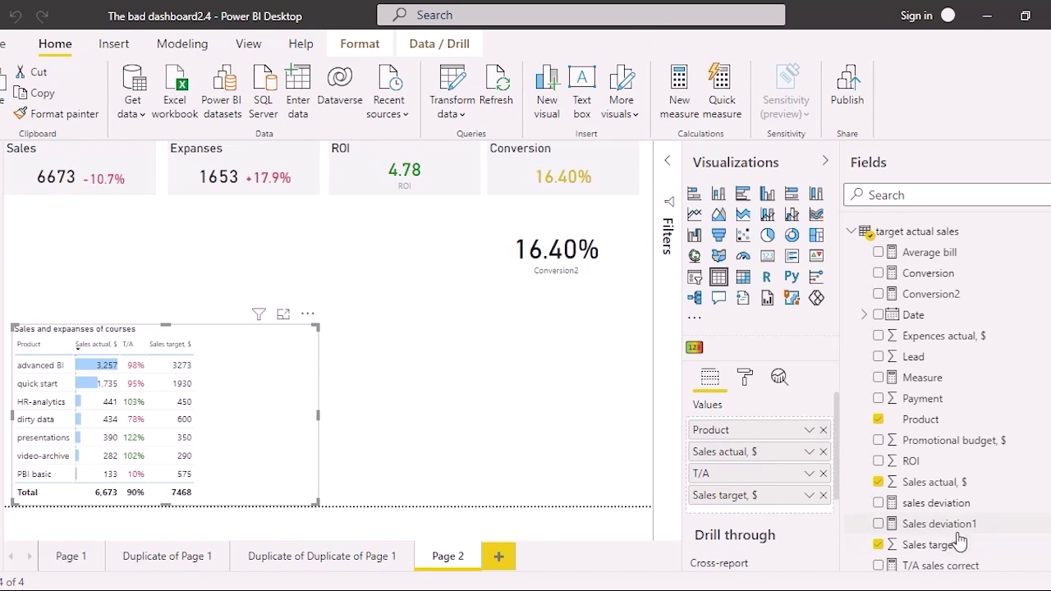
{"action": "left_click", "coordinate": [879, 567]}
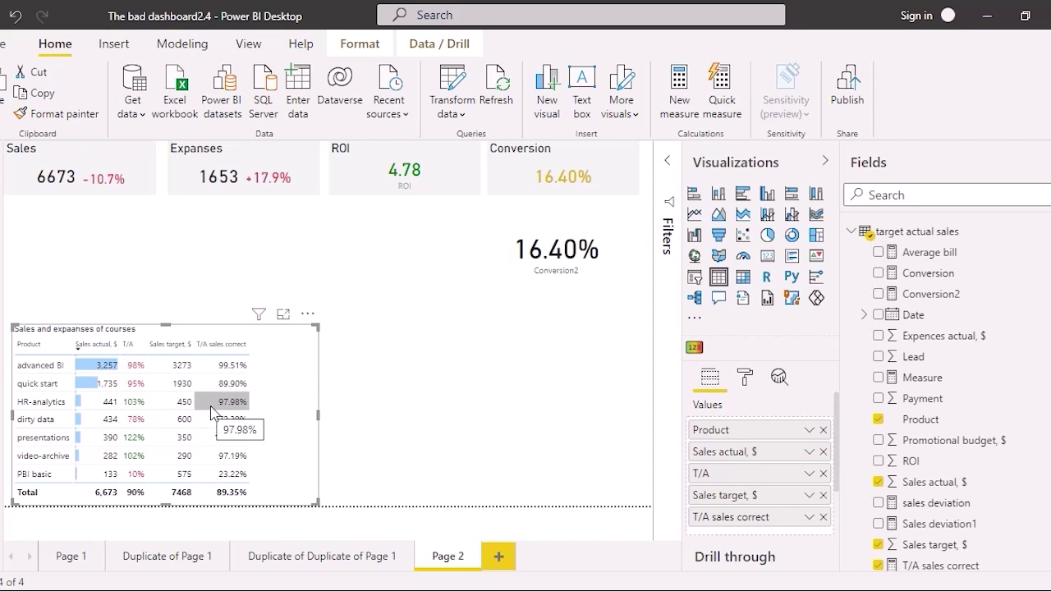
Write a new measure on Page 2 named Average bill that divides the sum of Sales actual, $ by the sum of Payment.
{"action": "left_click", "coordinate": [325, 558]}
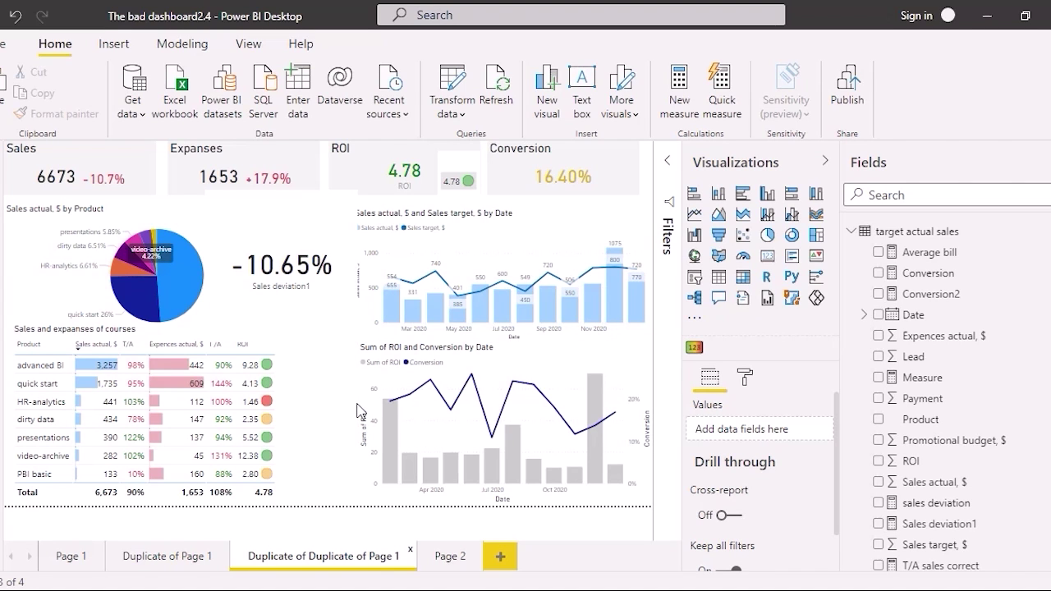
{"action": "left_click", "coordinate": [454, 562]}
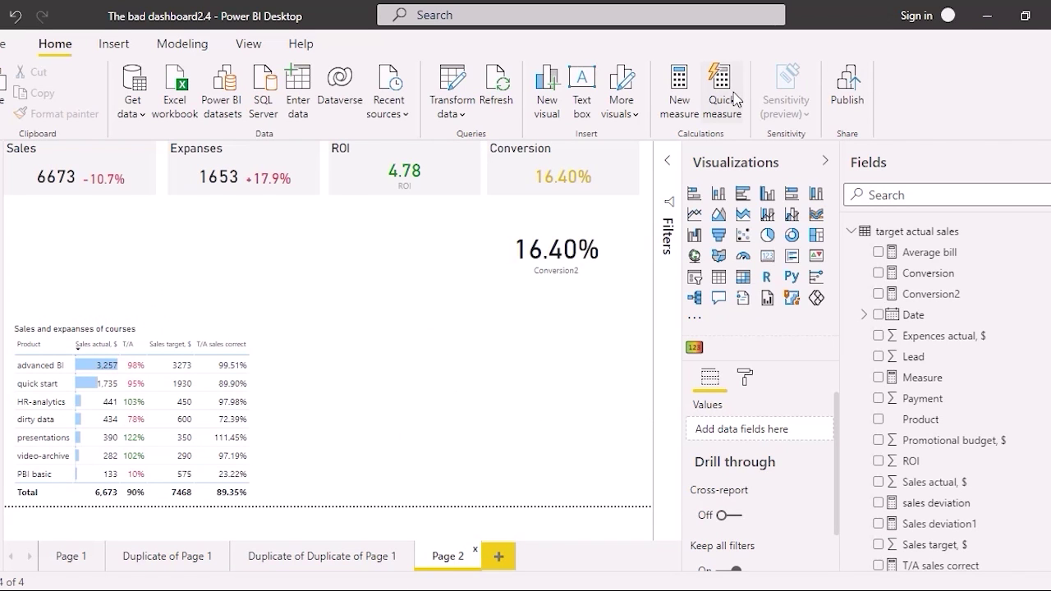
{"action": "left_click", "coordinate": [680, 90]}
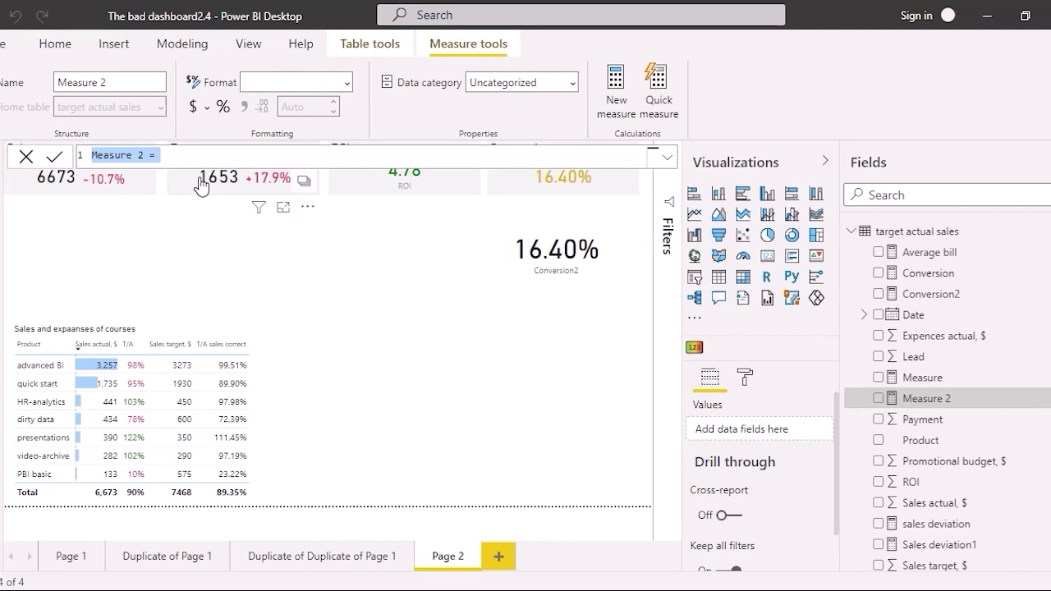
{"action": "type", "text": "Average bill"}
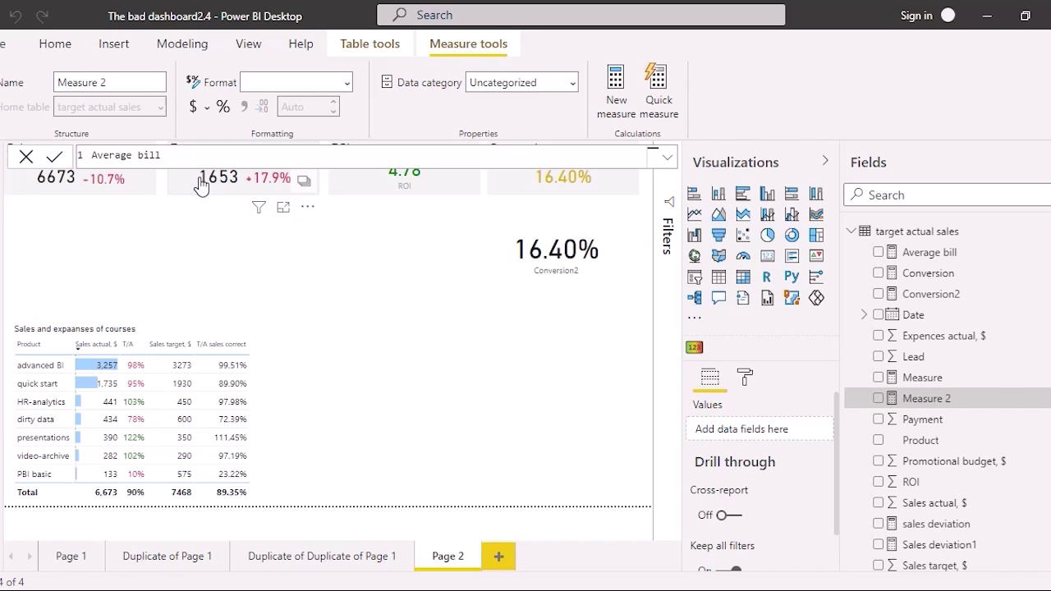
{"action": "type", "text": " = SUUM"}
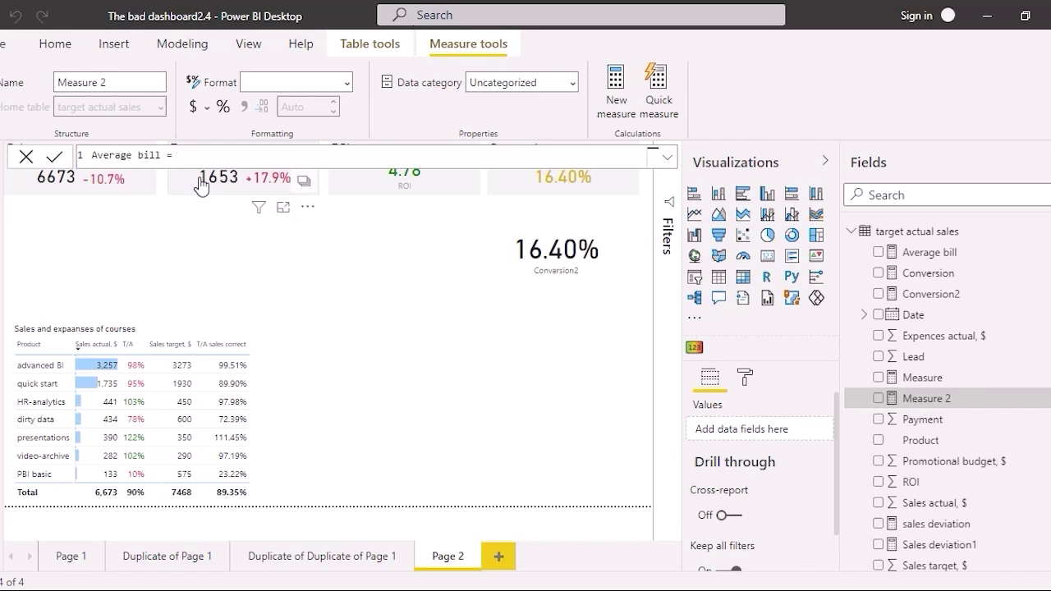
{"action": "key", "text": "BackSpace"}
{"action": "key", "text": "BackSpace"}
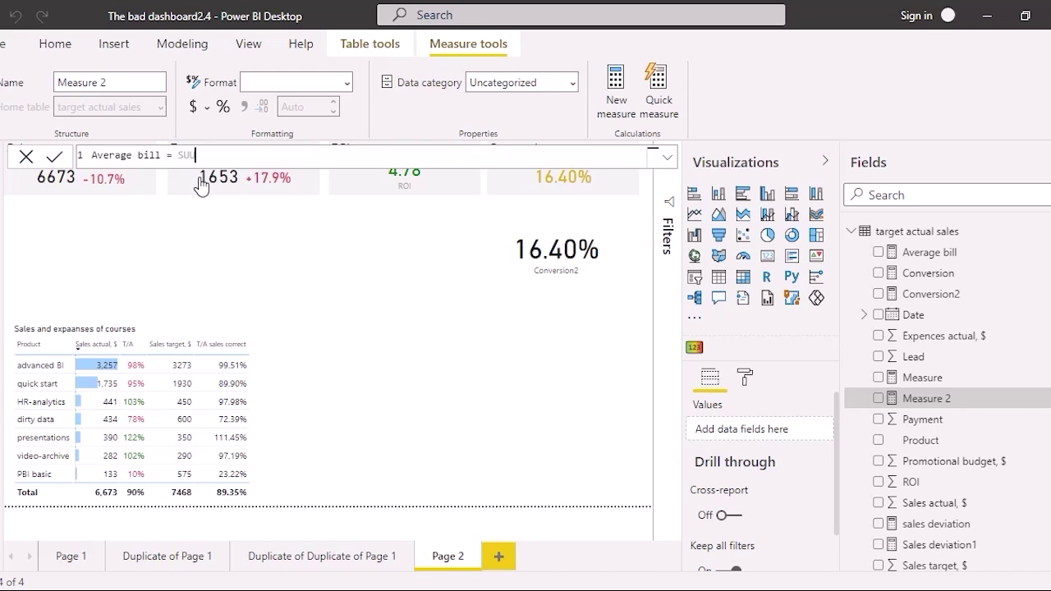
{"action": "key", "text": "Down"}
{"action": "key", "text": "Down"}
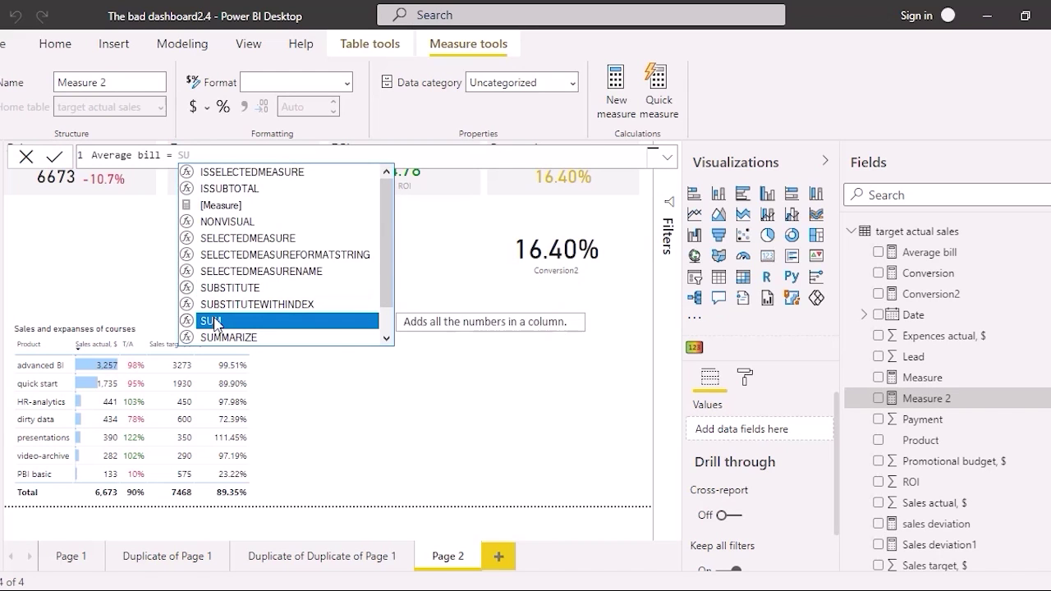
{"action": "key", "text": "Tab"}
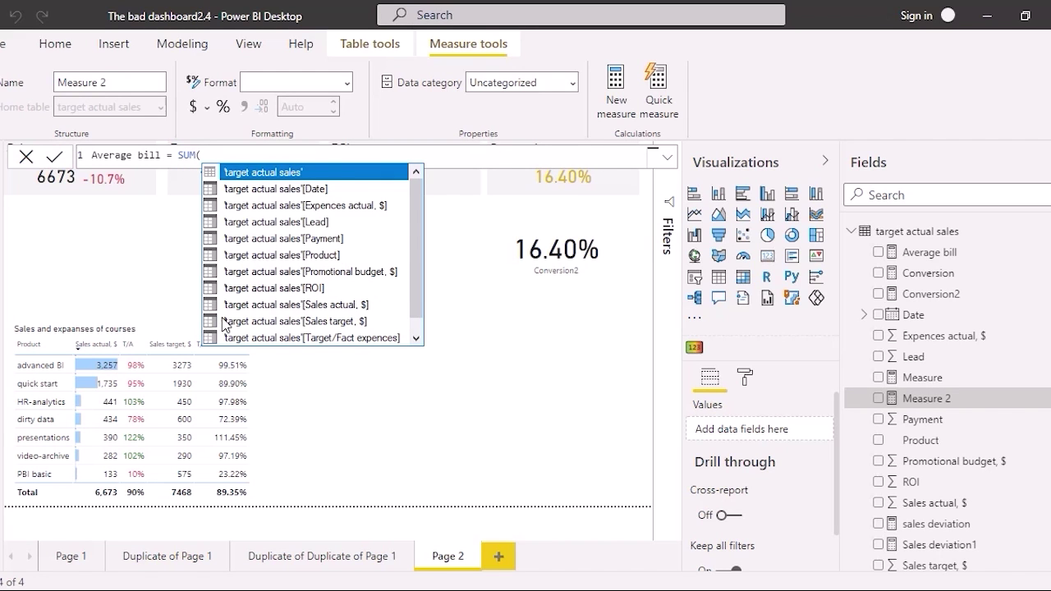
{"action": "left_click", "coordinate": [334, 305]}
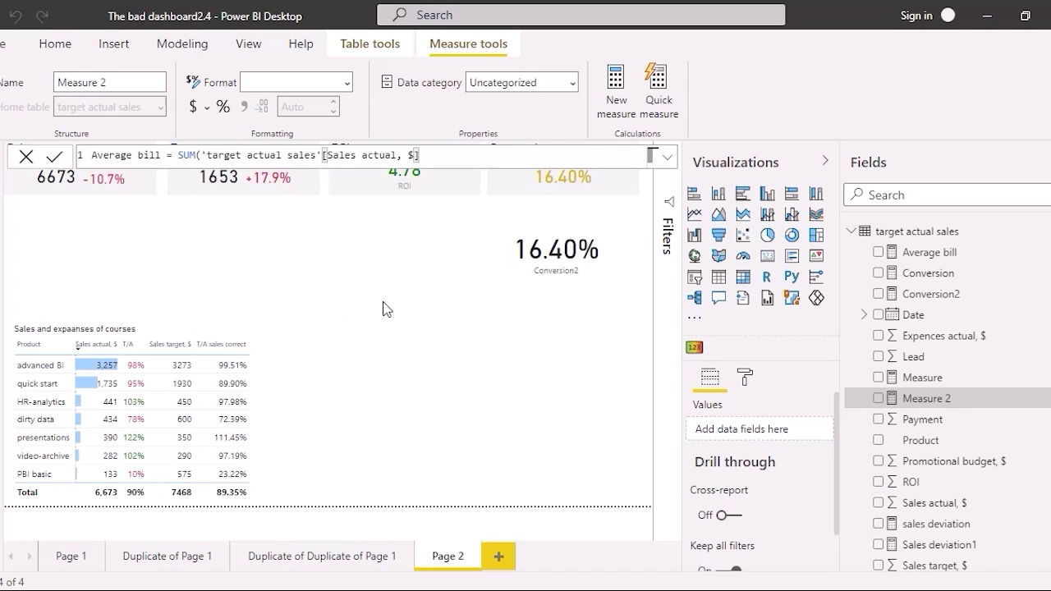
{"action": "type", "text": ")/SU"}
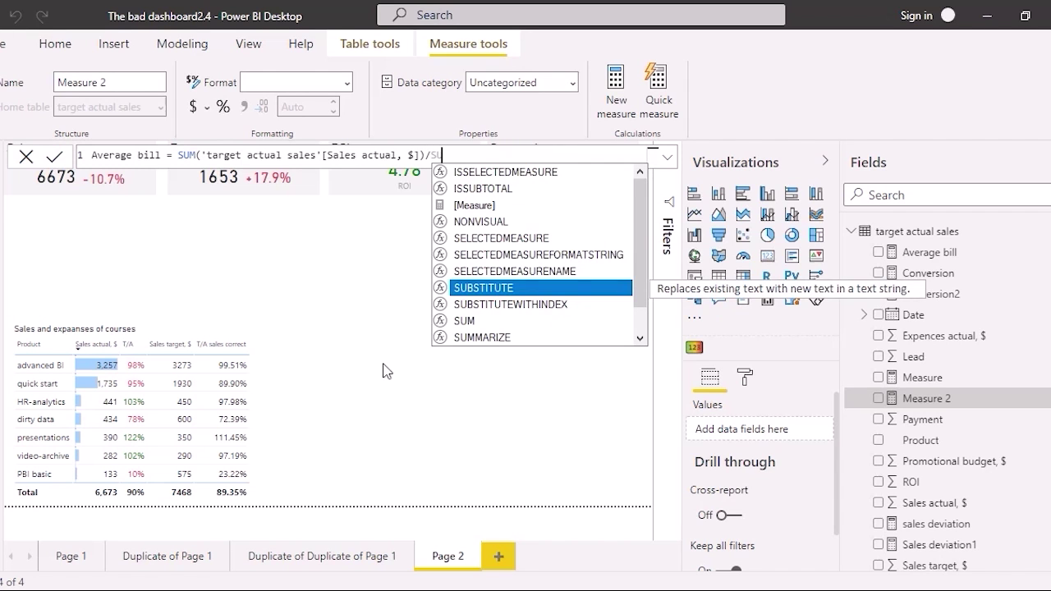
{"action": "left_click", "coordinate": [495, 322]}
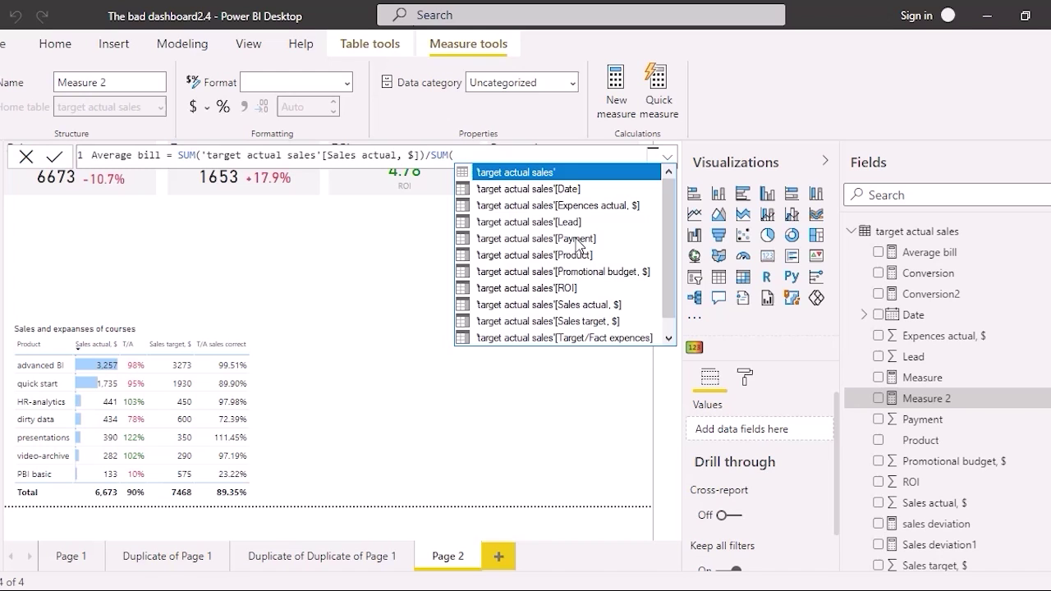
{"action": "left_click", "coordinate": [578, 239]}
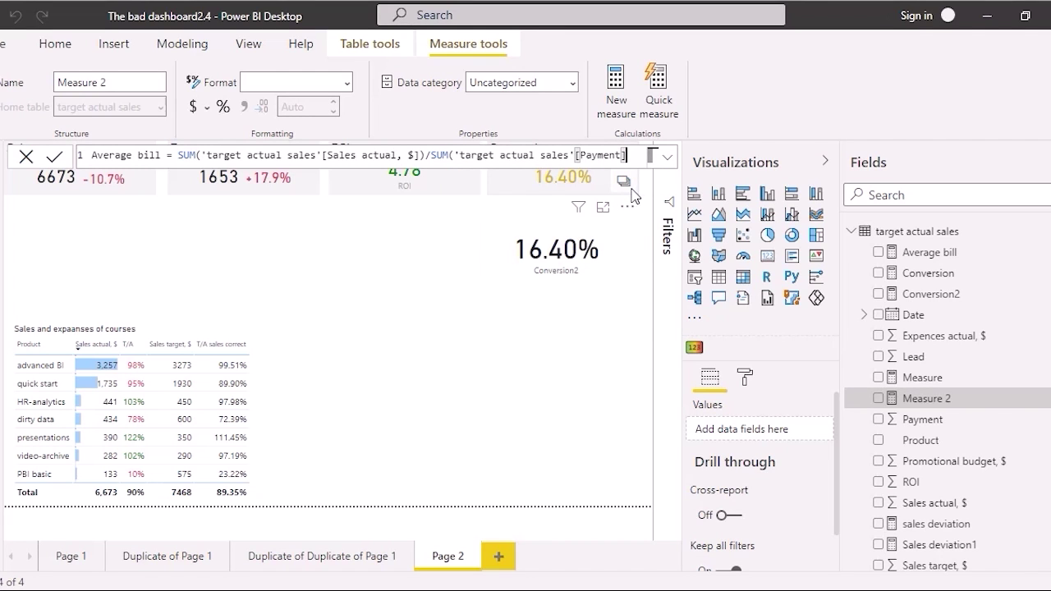
{"action": "key", "text": "Return"}
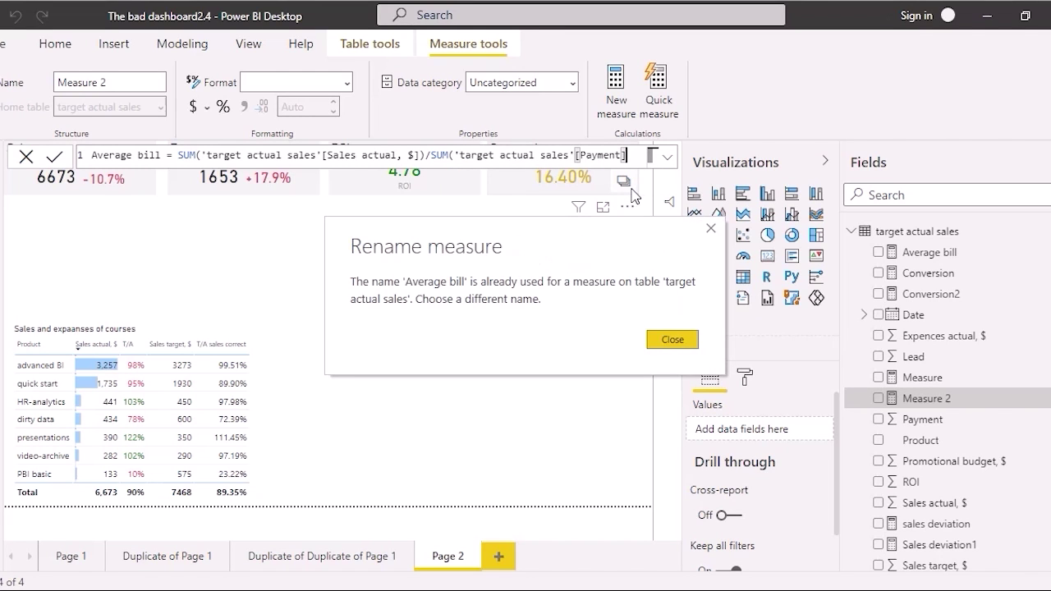
Rename the new measure to Average bill1 in its formula and add it to the Sales and expaanses of courses table.
{"action": "left_click", "coordinate": [711, 230]}
{"action": "left_click", "coordinate": [165, 154]}
{"action": "type", "text": "1"}
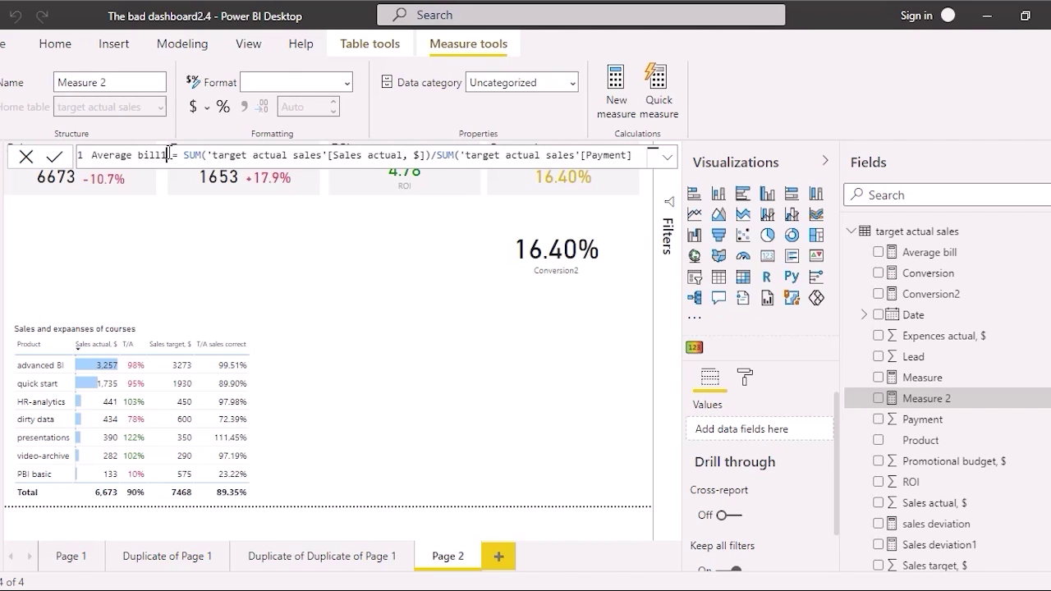
{"action": "left_click", "coordinate": [490, 255]}
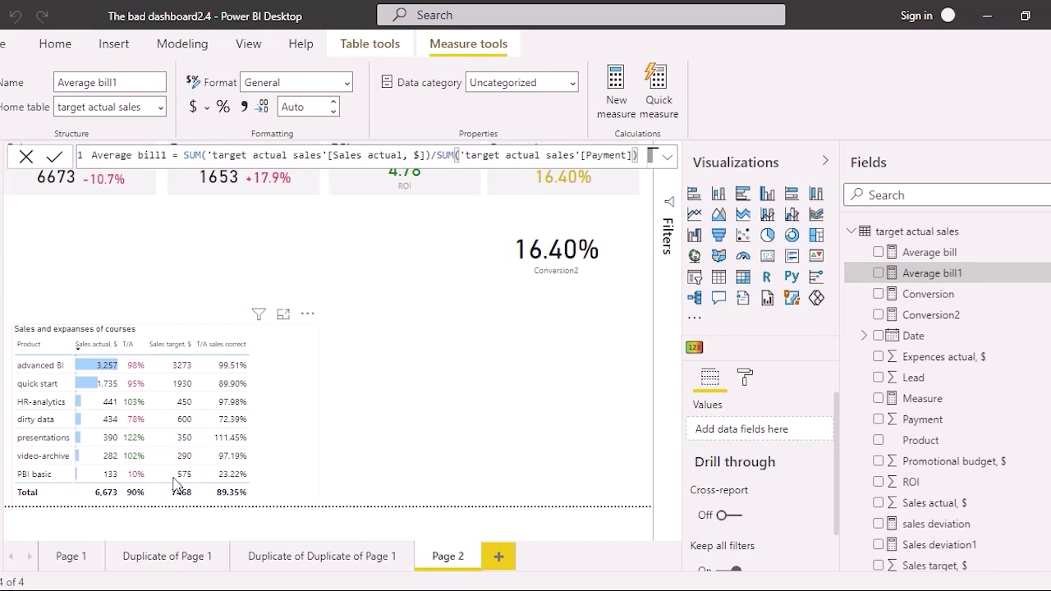
{"action": "left_click", "coordinate": [299, 428]}
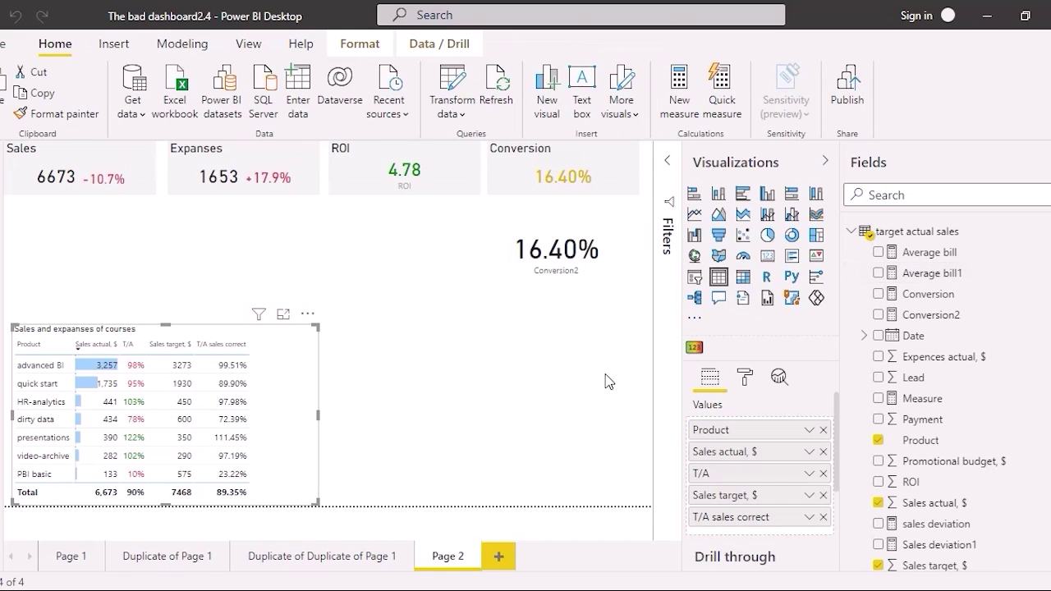
{"action": "left_click", "coordinate": [879, 273]}
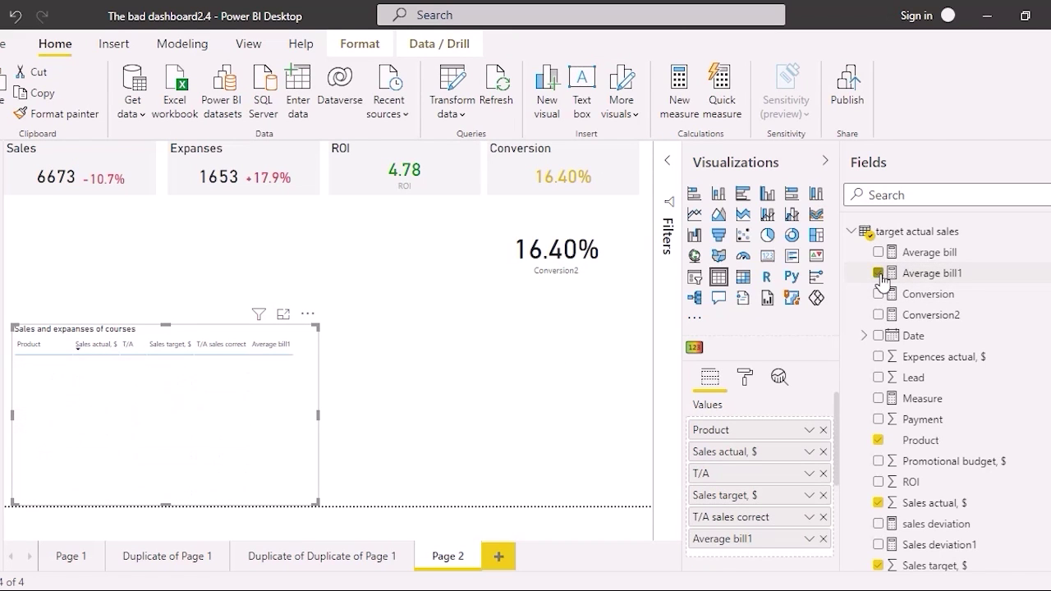